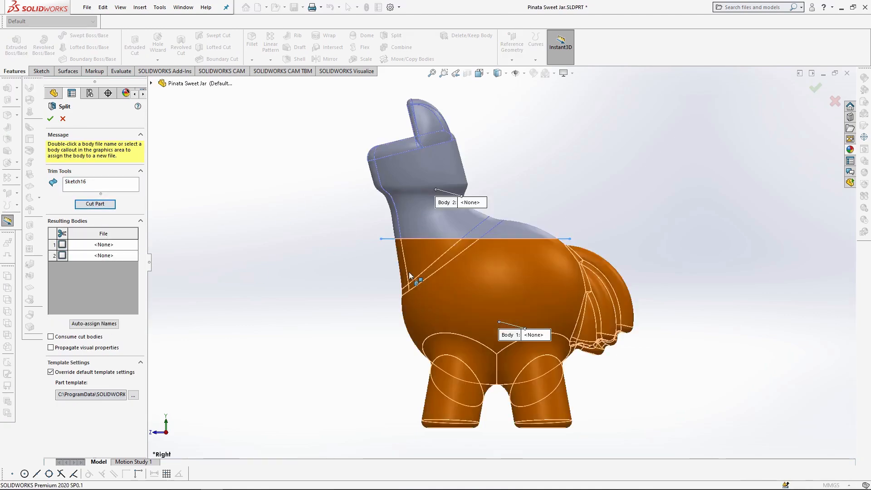
Select both resulting bodies of the Sketch16 trim and complete the Split into a head body and a lower body
middle_click_drag(410, 272, 473, 277)
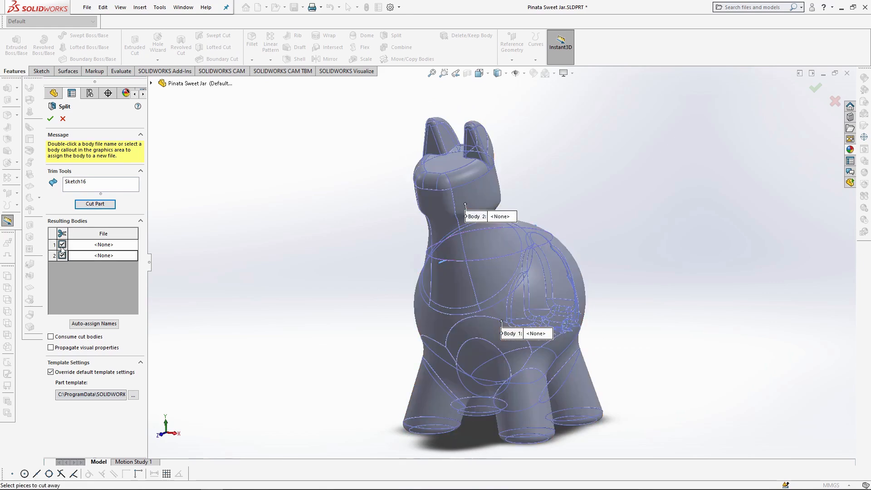
left_click(51, 119)
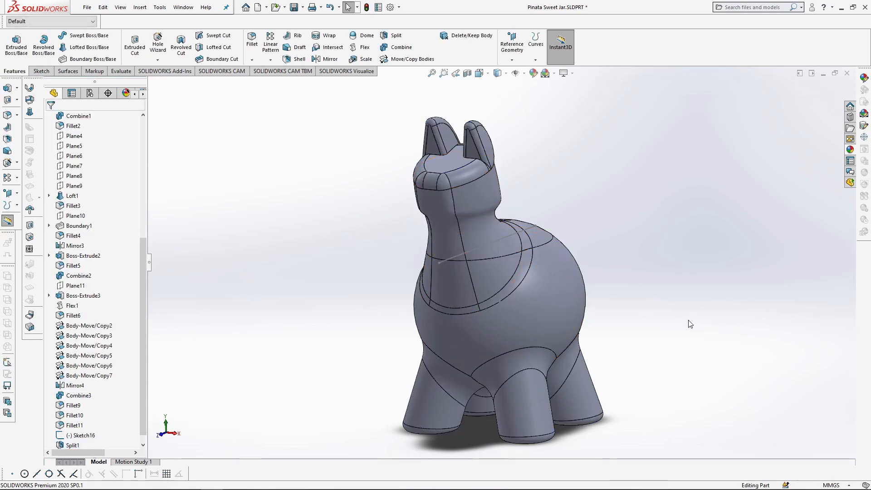
Sketch a corner rectangle on the Right Plane that encloses the whole llama in the right view
scroll(80, 181, "up", 7)
left_click(79, 195)
left_click(91, 179)
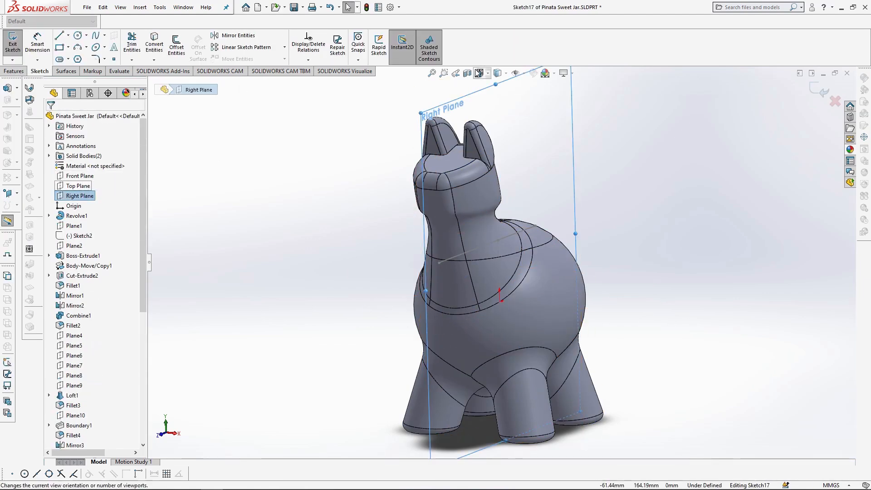
left_click(480, 73)
left_click(521, 112)
left_click(59, 47)
scroll(348, 127, "up", 2)
left_click(342, 111)
left_click(627, 398)
scroll(638, 333, "down", 2)
Cut away one half of both bodies with a 70 mm blind extruded cut of the rectangle, with the direction reversed
left_click(14, 71)
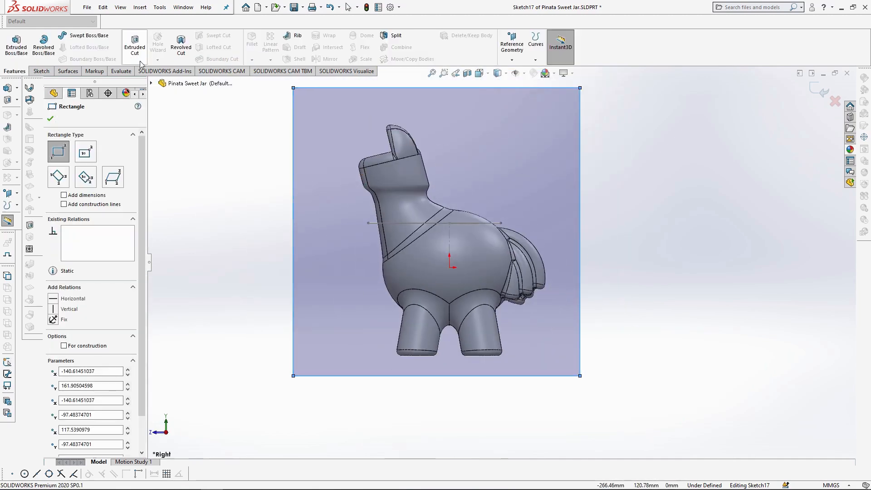
left_click(135, 44)
left_click(53, 173)
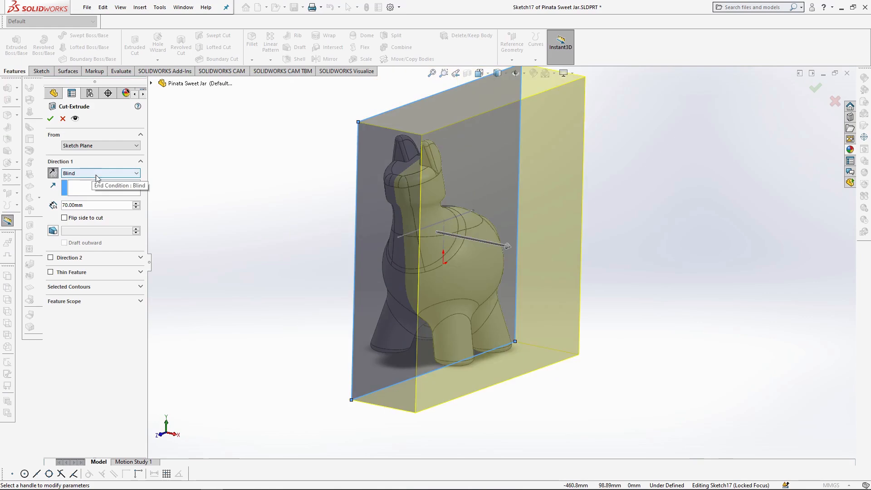
left_click(50, 119)
Shell the lower half body to a 3 mm wall thickness, removing its flat cut face
middle_click_drag(305, 243, 529, 299)
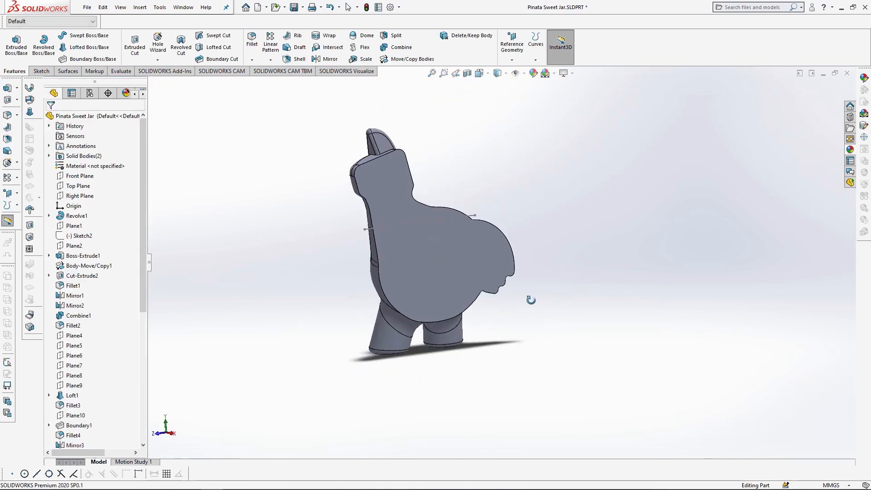
left_click(424, 287)
left_click(300, 61)
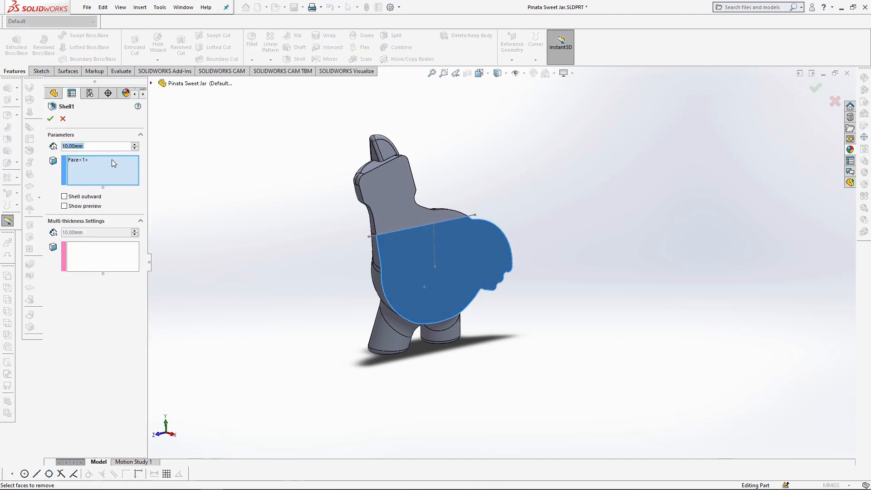
type("3")
key("Return")
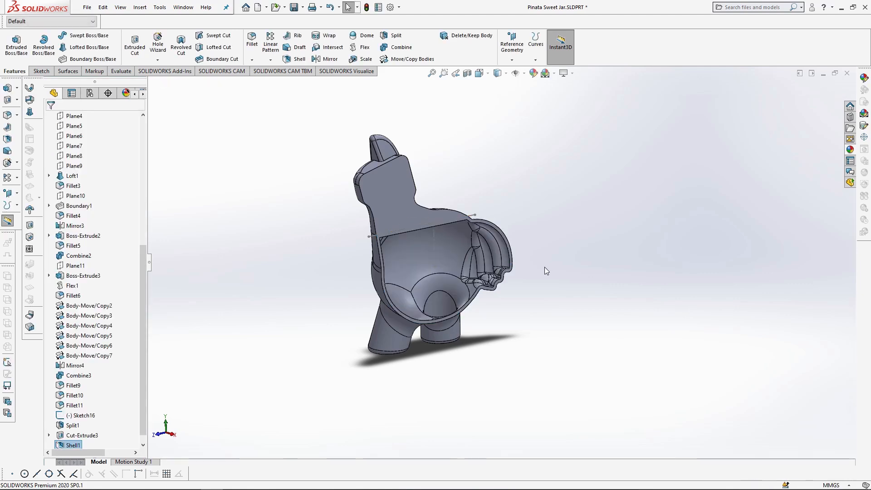
Mirror the head half and the shelled lower half as bodies about the flat cut face, without merging solids
scroll(522, 280, "down", 6)
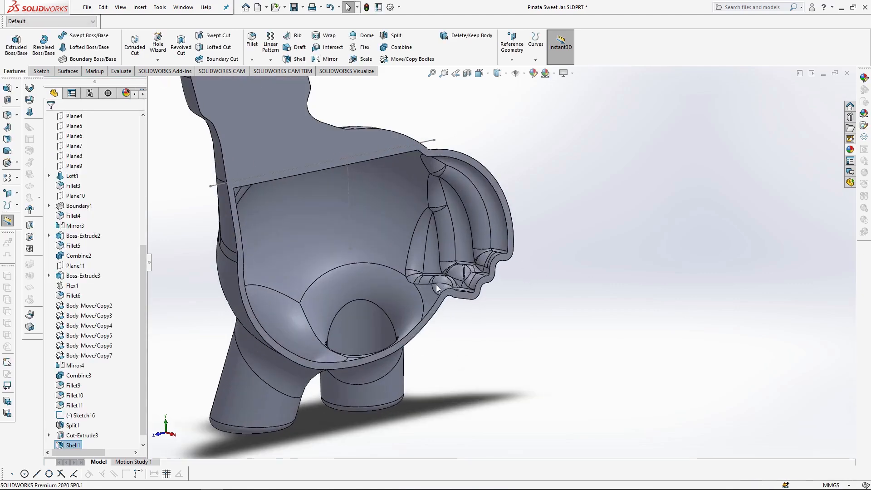
mouse_move(503, 343)
middle_mouse_down()
mouse_move(469, 352)
mouse_move(474, 364)
mouse_move(490, 331)
middle_mouse_up()
scroll(482, 275, "up", 4)
scroll(393, 220, "down", 1)
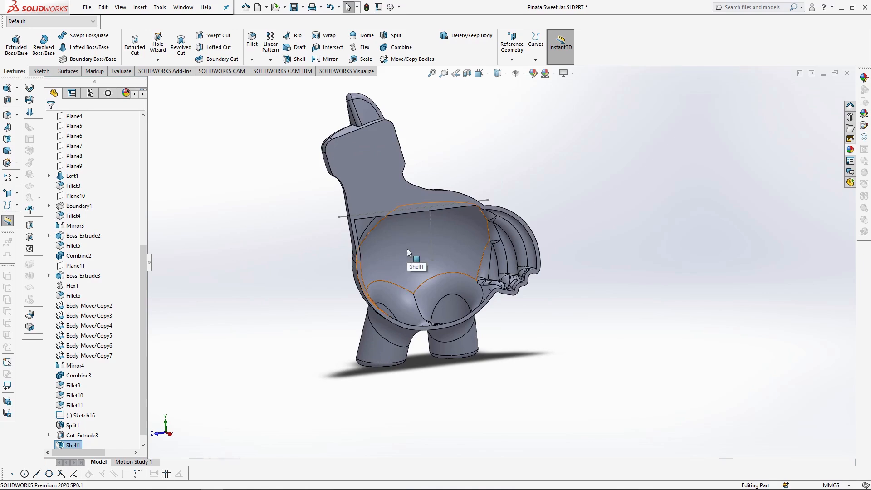
left_click(325, 59)
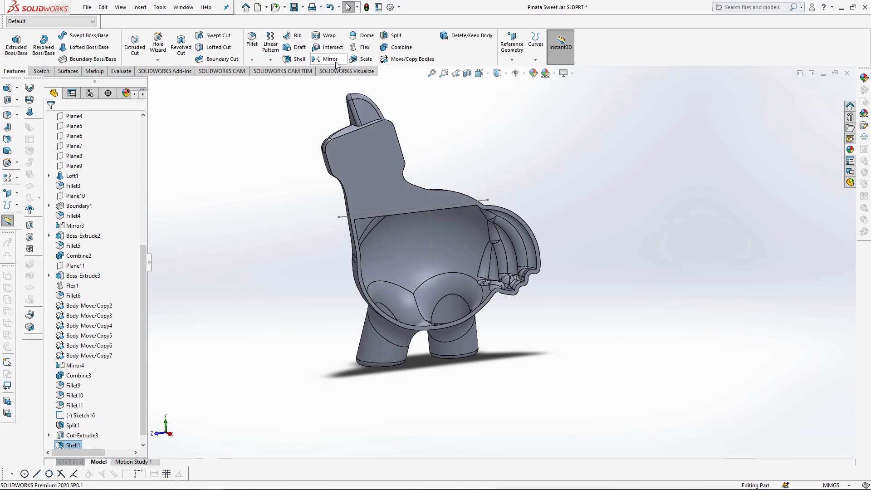
left_click(354, 172)
left_click(82, 219)
left_click(418, 238)
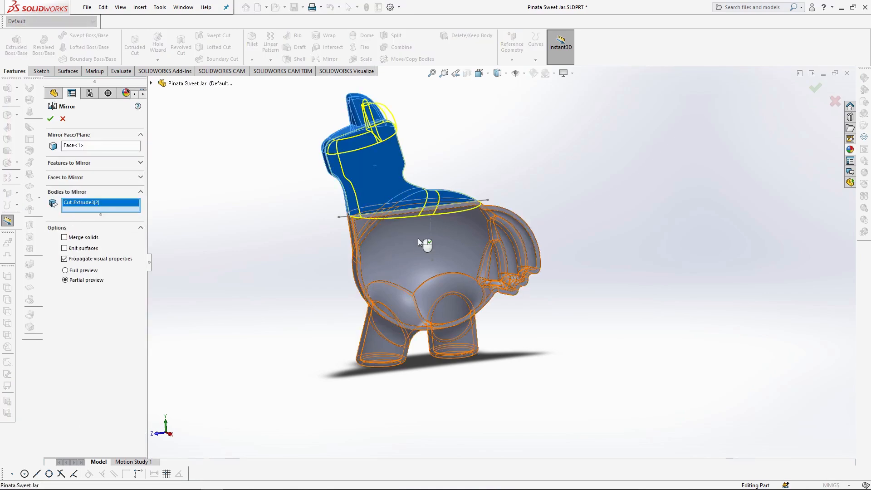
Combine the original and mirrored head halves into one body with the Add operation
middle_click_drag(318, 218, 477, 213)
scroll(474, 160, "down", 1)
left_click(401, 48)
left_click(382, 156)
left_click(434, 176)
left_click(51, 118)
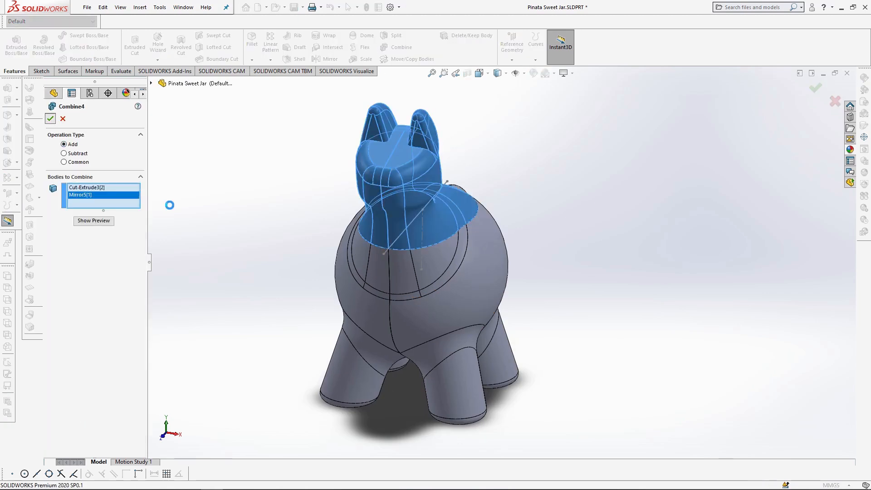
Combine the shelled lower half and its mirrored copy into one body with the Add operation
left_click(393, 48)
left_click(372, 309)
left_click(404, 347)
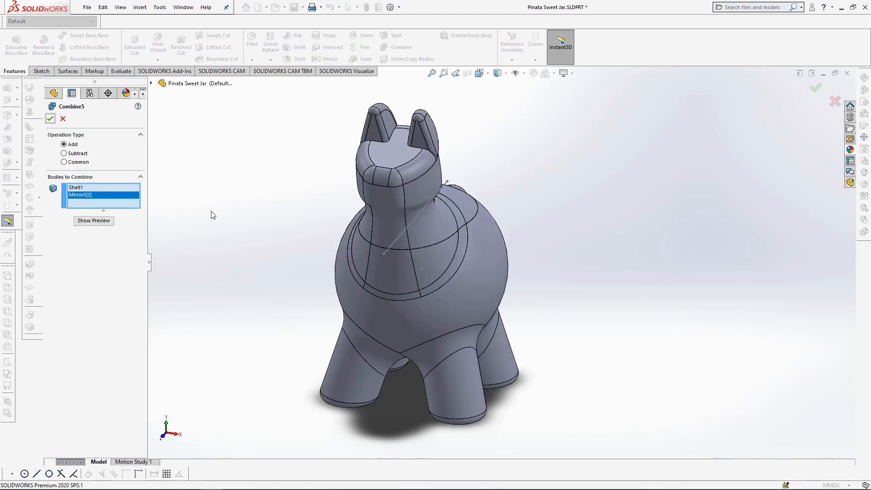
Hide the lower body and shell the head body to a 3 mm wall thickness, removing its flat underside face
left_click(483, 284)
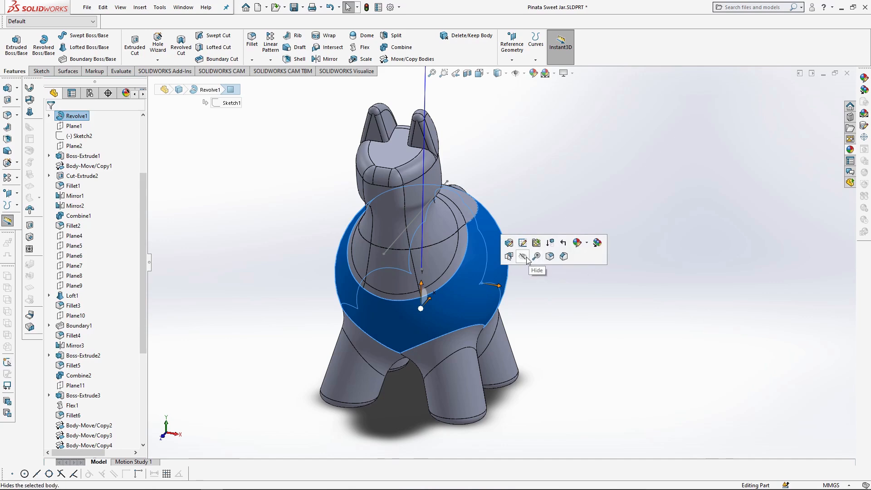
left_click(523, 256)
middle_click_drag(564, 257, 434, 136)
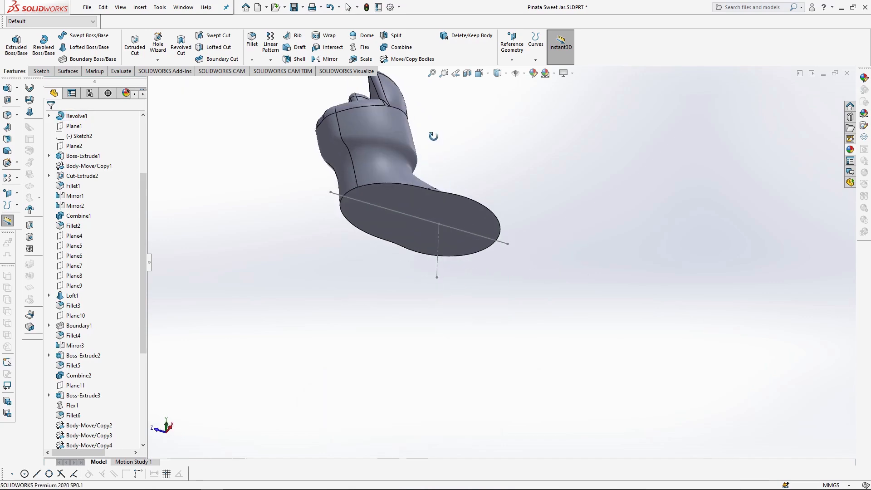
left_click(421, 203)
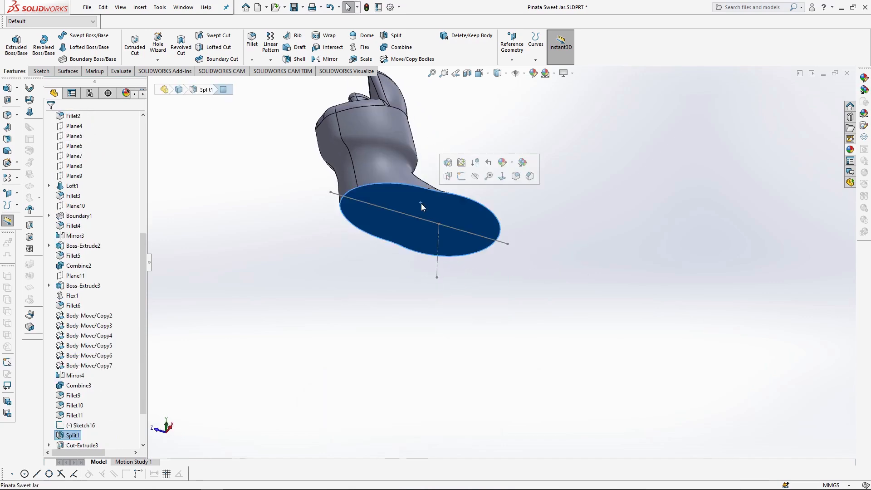
left_click(300, 60)
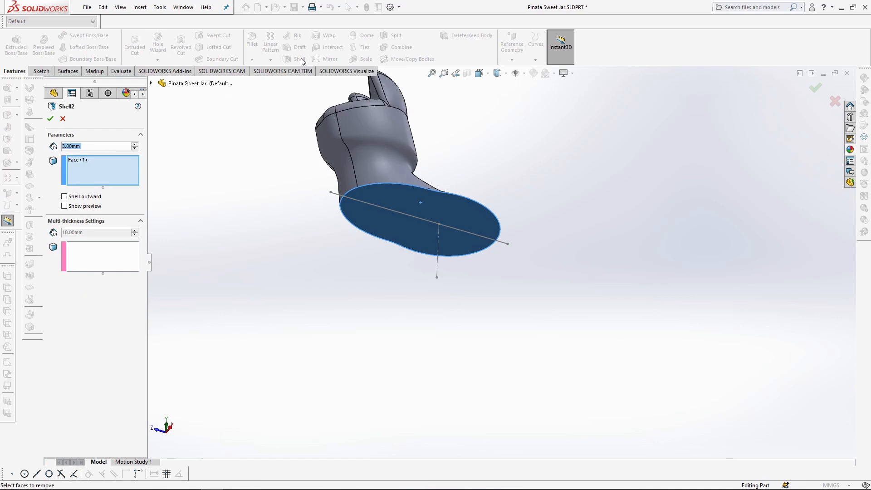
left_click(51, 120)
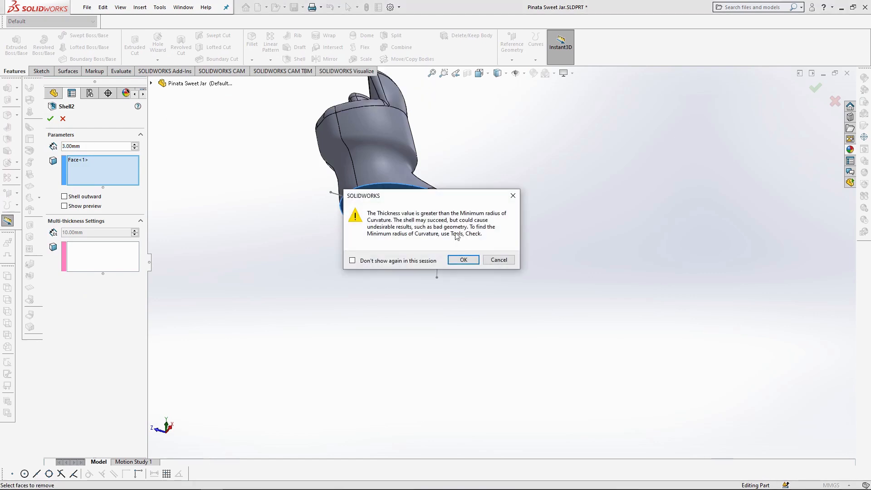
left_click(475, 263)
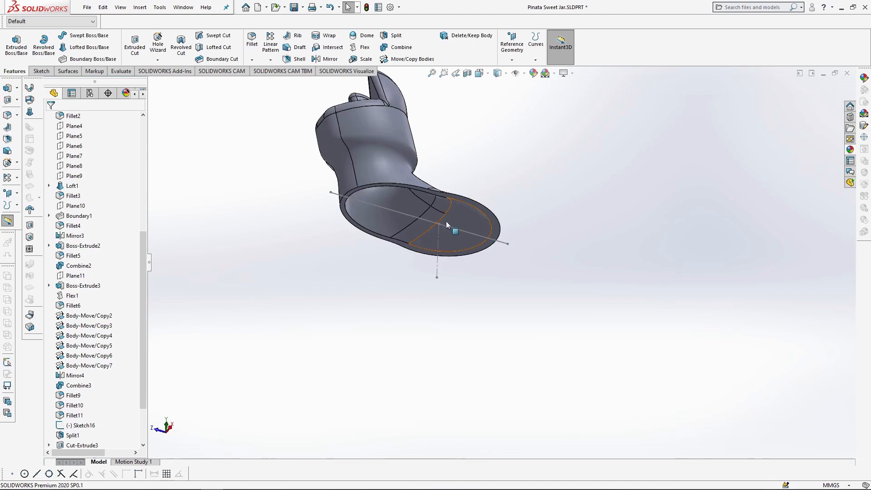
Show the hidden lower body Combine5 again from the solid bodies list
middle_click_drag(446, 222, 345, 235)
scroll(81, 181, "up", 3)
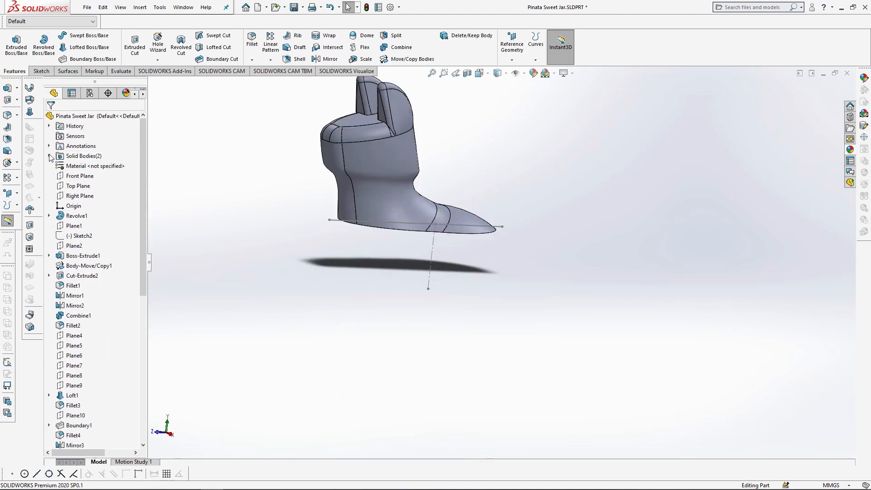
left_click(49, 156)
left_click(89, 166)
left_click(119, 141)
left_click(524, 203)
Apply a planar section view through the model on the Right Plane
left_click(467, 73)
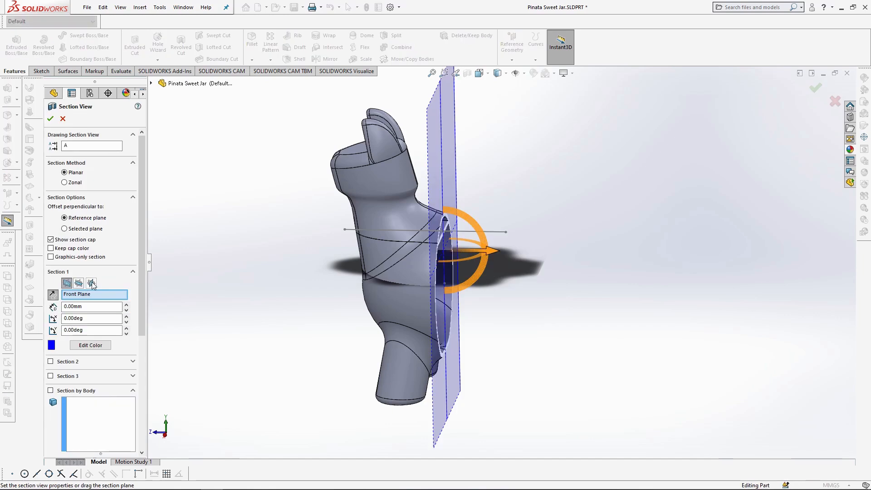
left_click(92, 283)
left_click(50, 118)
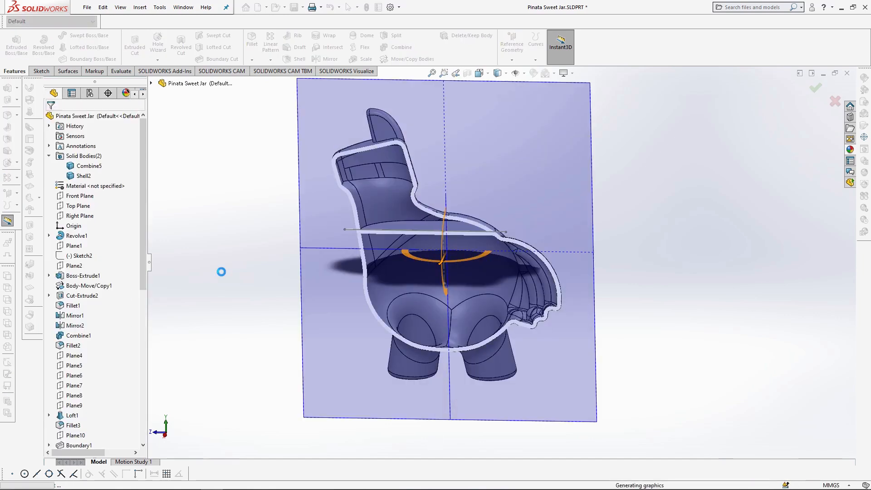
Start a sketch on the inner top face of the lower body and offset that face's outline inward
middle_click_drag(252, 267, 510, 274)
scroll(435, 267, "down", 3)
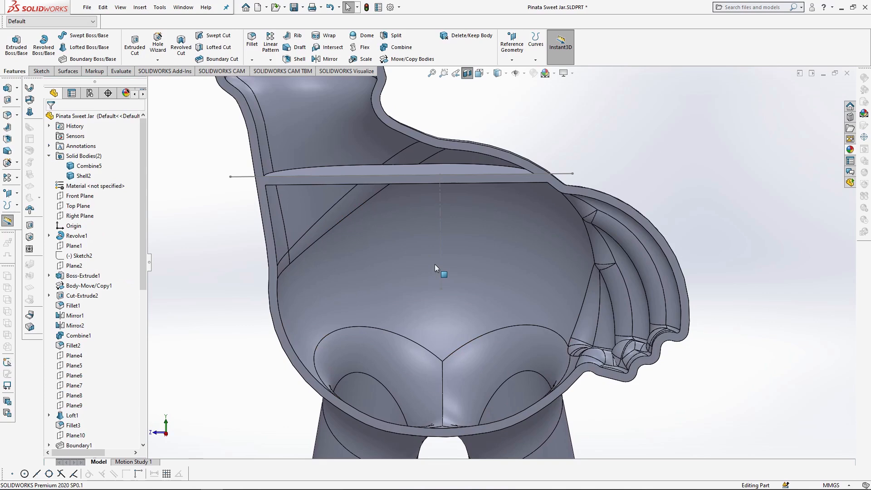
middle_click_drag(434, 264, 422, 227)
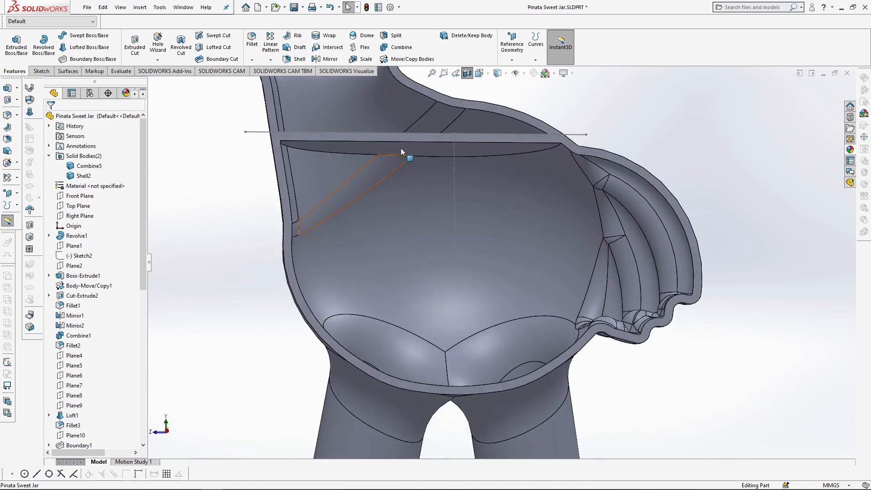
left_click(401, 148)
left_click(444, 121)
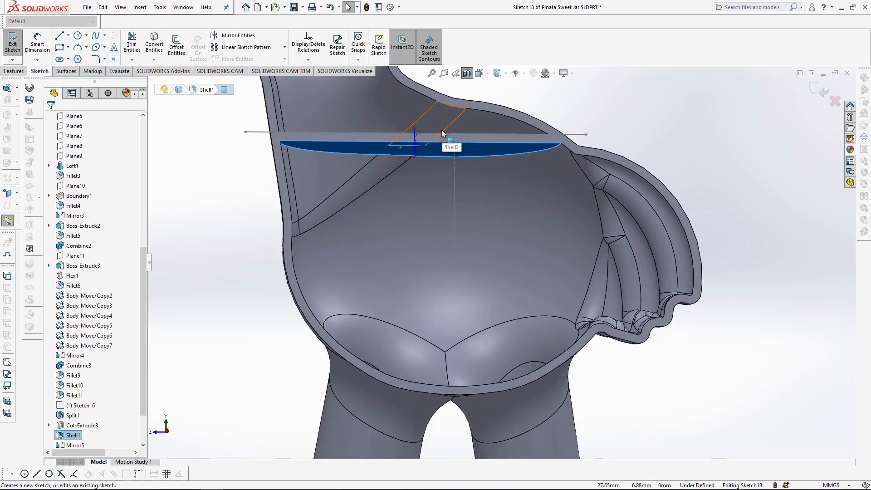
left_click(177, 45)
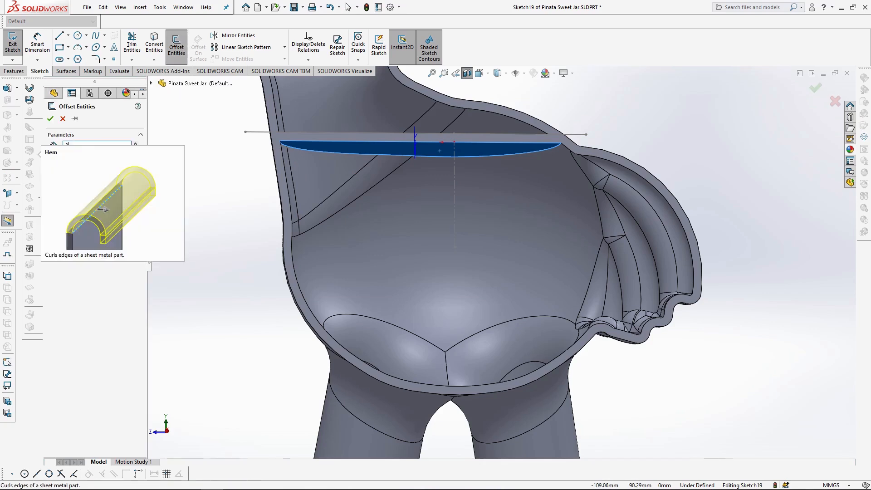
left_click(50, 119)
Extrude-cut the offset profile upward through the closed top of the lower body to open the jar
mouse_move(437, 187)
middle_mouse_down()
mouse_move(440, 254)
mouse_move(445, 195)
middle_mouse_up()
left_click(18, 72)
left_click(135, 45)
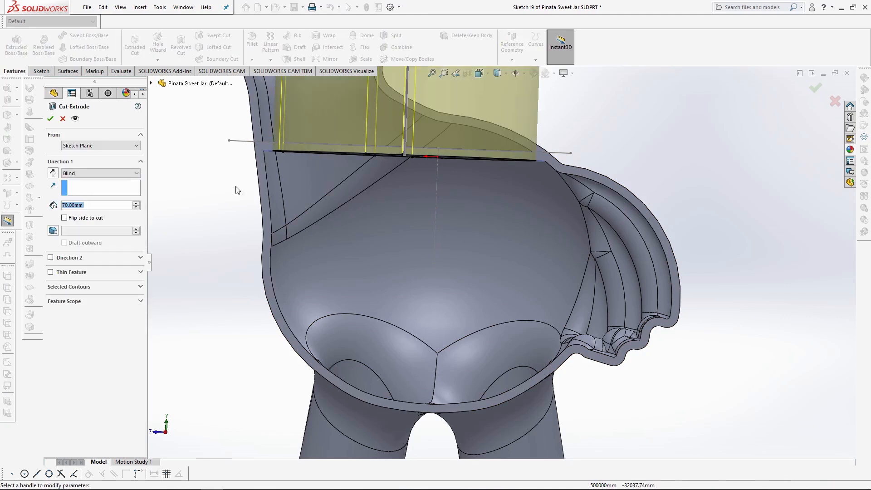
left_click(62, 303)
key("Return")
Start a sketch on the flat rim face around the jar opening and offset Sketch19 inward by 1 mm
middle_click_drag(229, 270, 288, 297)
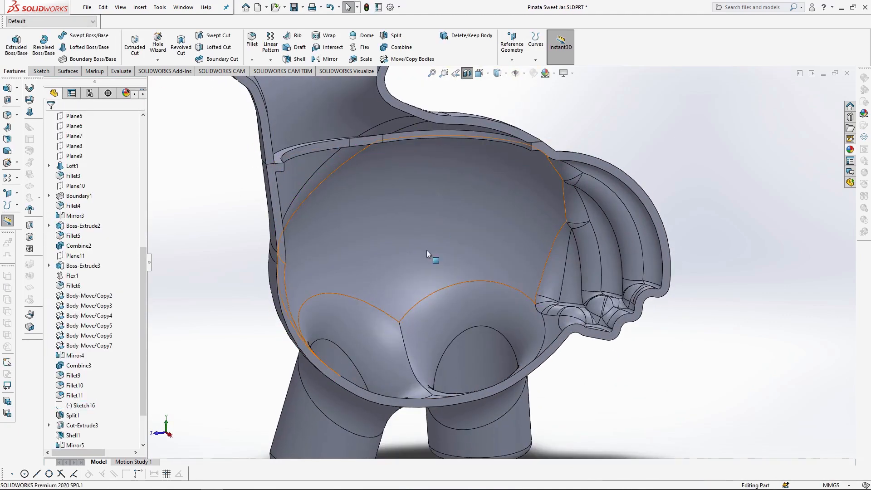
middle_click_drag(358, 210, 235, 196)
left_click(221, 189)
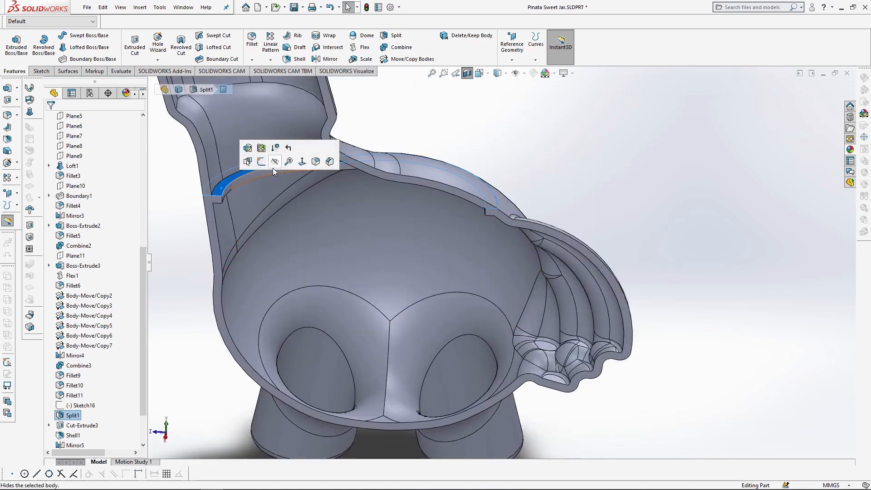
left_click(273, 166)
left_click(49, 425)
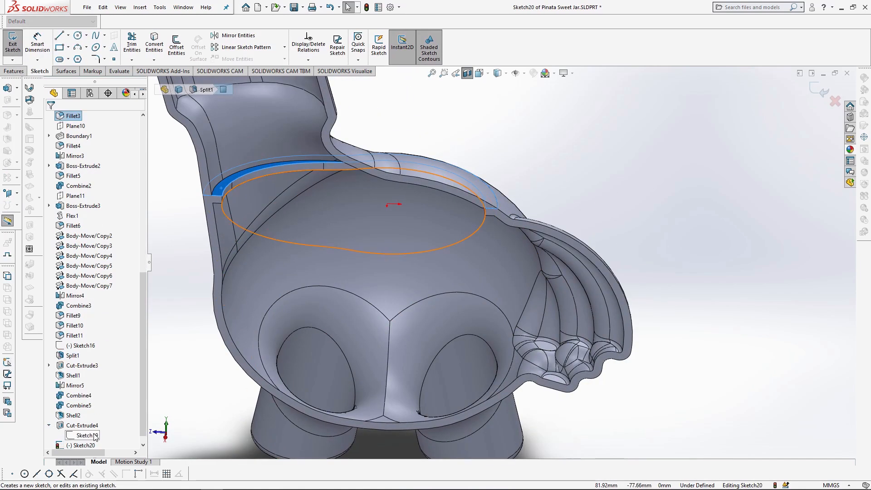
left_click(89, 436)
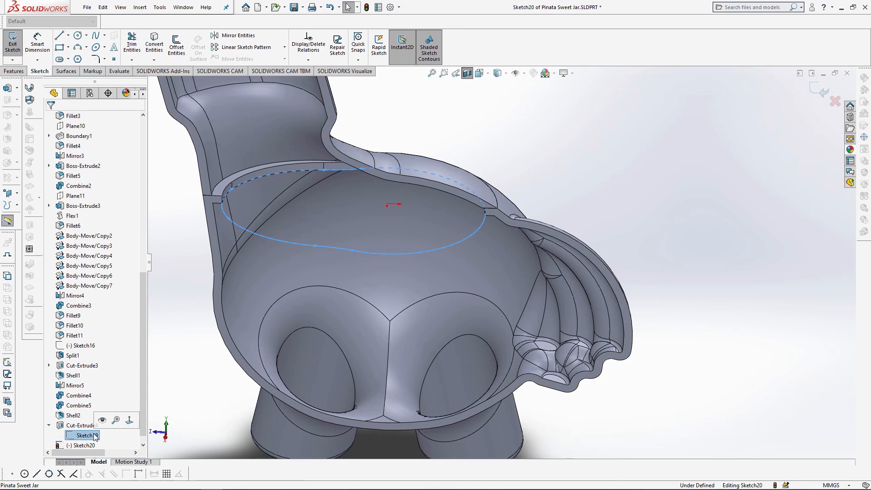
left_click(177, 46)
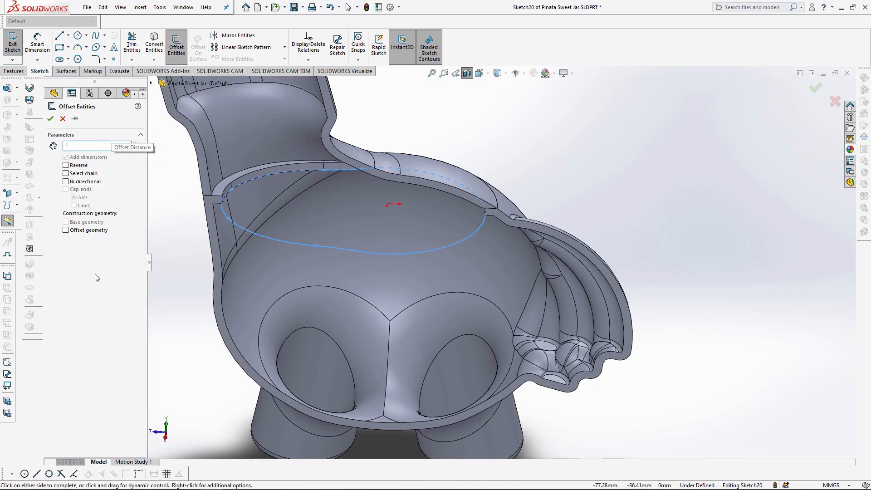
left_click(51, 119)
scroll(318, 209, "down", 5)
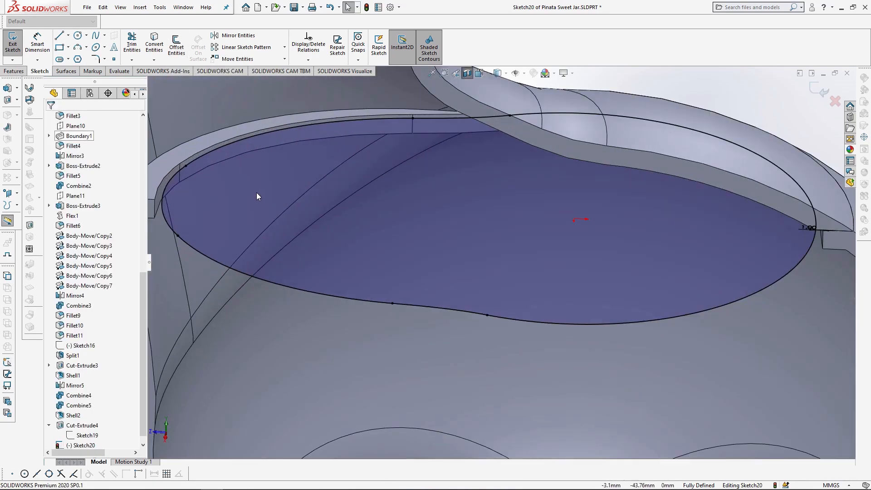
scroll(392, 238, "up", 3)
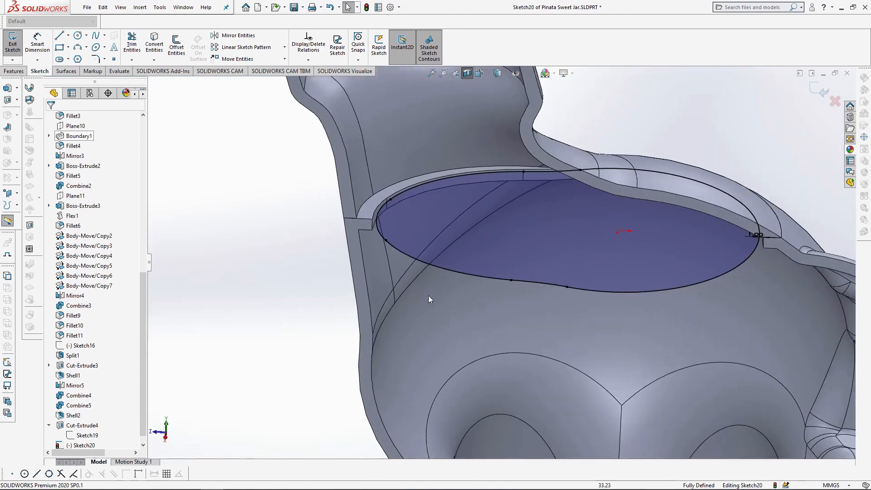
Offset the closed rim loop inward by 3 mm in the sketch at the jar opening
left_click(592, 233)
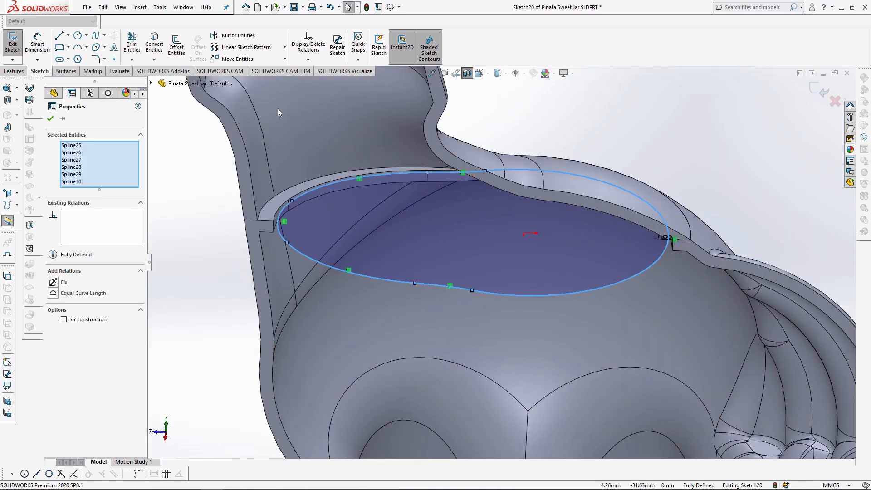
left_click(175, 48)
left_click(81, 166)
type("3")
key("Return")
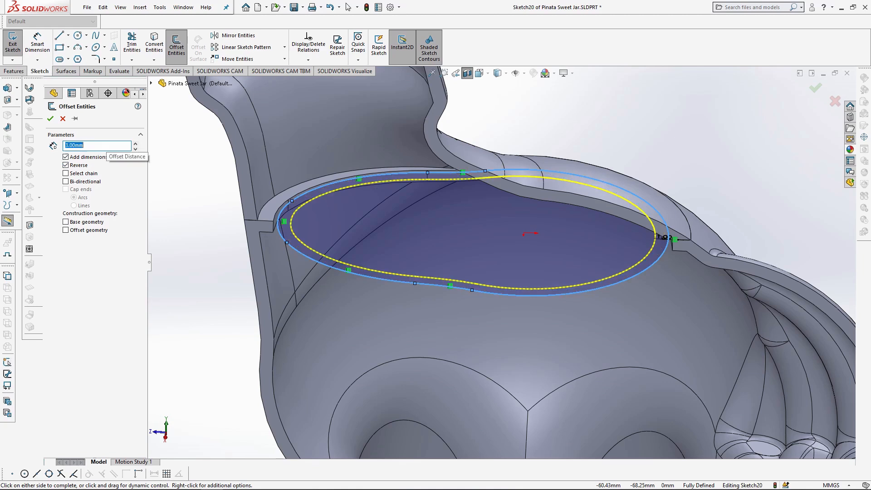
left_click(50, 118)
Extrude the ring between the two offset loops 6 mm down into the jar as a separate body, without merging the result
left_click(14, 71)
left_click(16, 44)
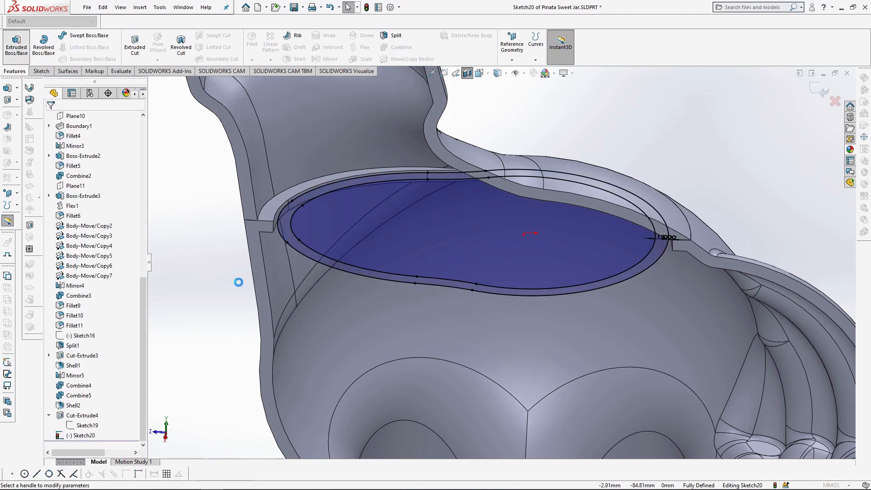
left_click(53, 173)
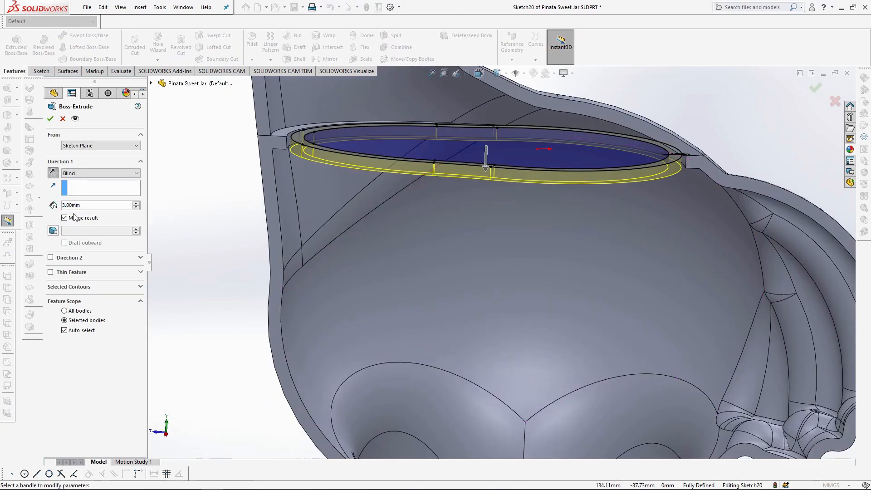
type("6")
key("Return")
left_click(70, 218)
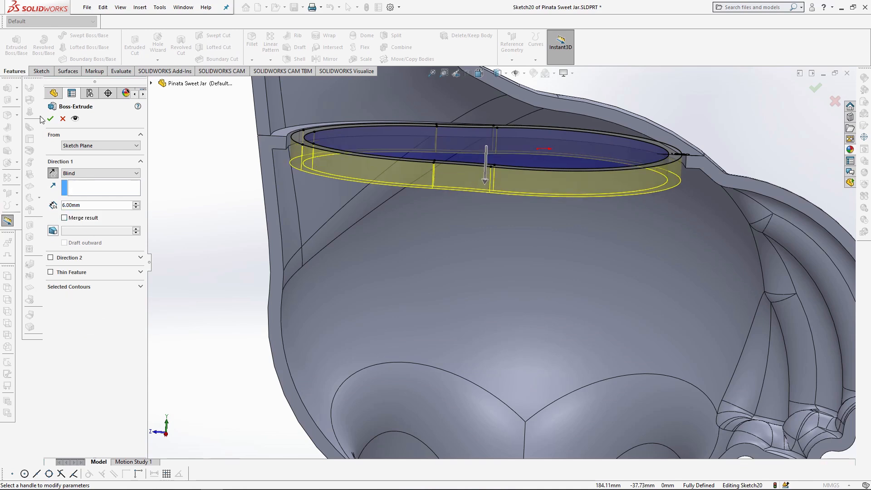
key("Return")
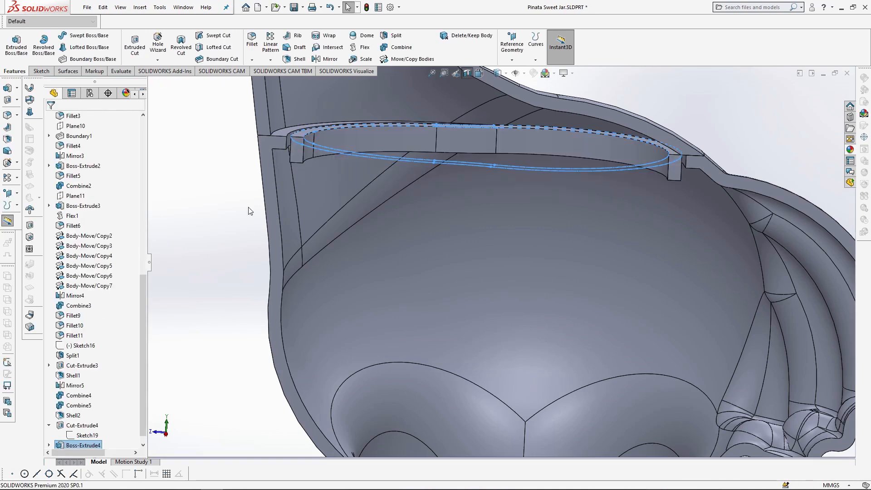
Hide the lower jar body, keeping the head lid and the new ring on display
left_click(484, 76)
left_click(505, 106)
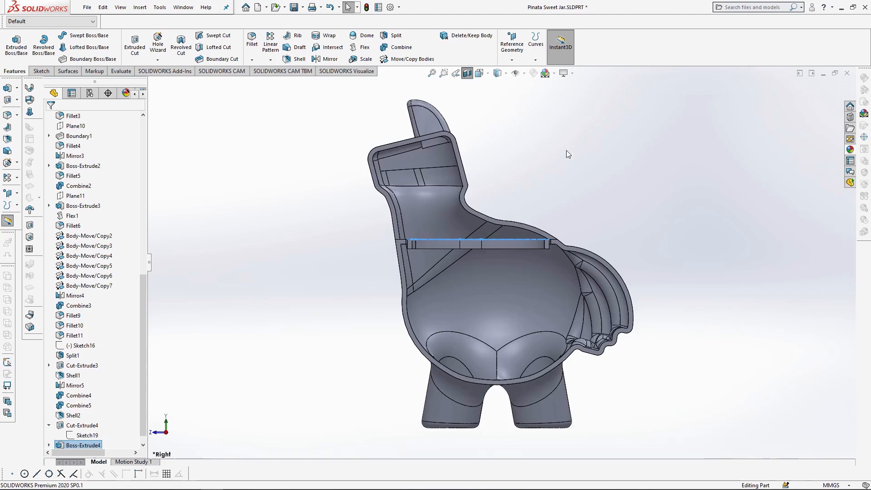
left_click(567, 152)
scroll(616, 235, "down", 3)
middle_click_drag(373, 289, 391, 278)
left_click(388, 285)
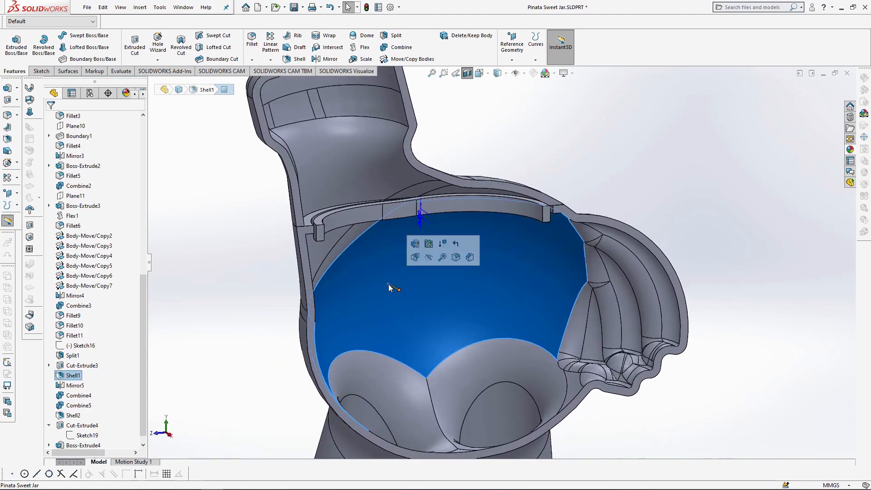
left_click(428, 258)
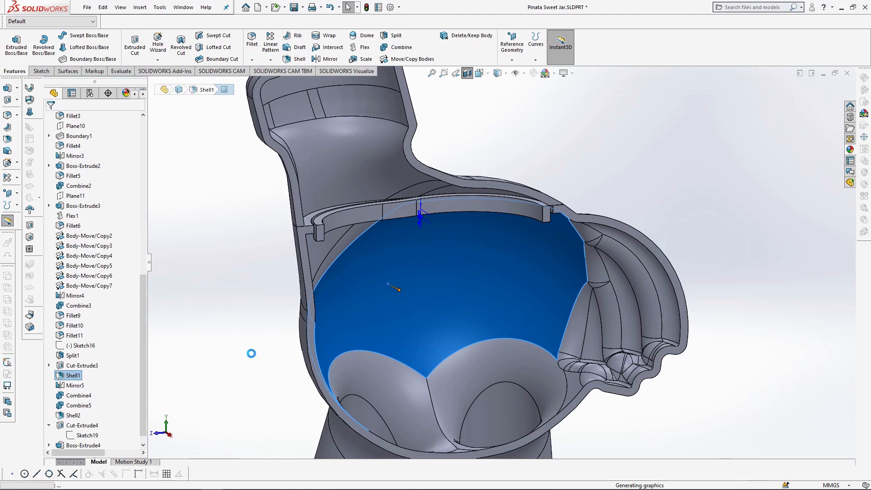
Start a sketch on the lid's flat underside with the section view off and offset its inner edge loop slightly outward
scroll(331, 166, "down", 5)
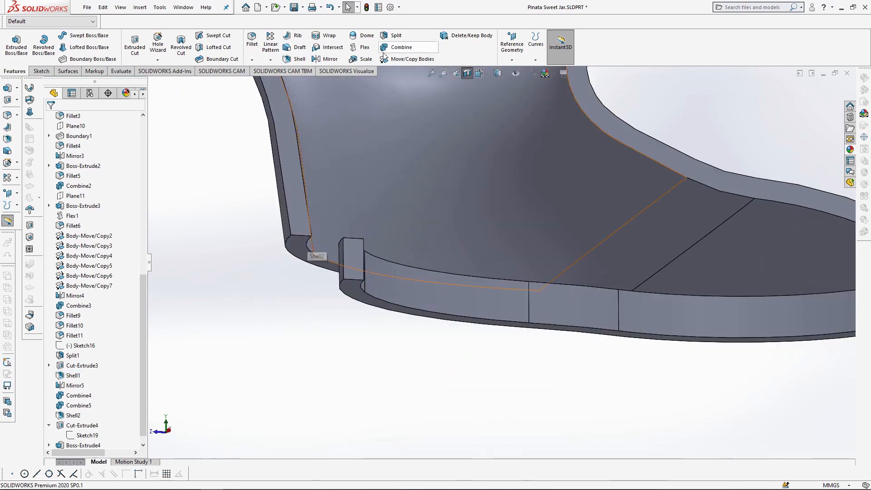
left_click(308, 232)
left_click(345, 204)
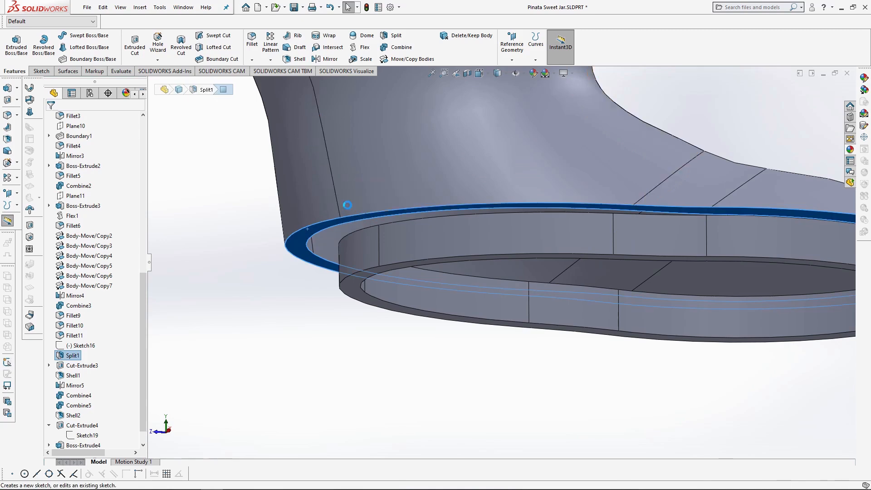
right_click(319, 257)
left_click(360, 276)
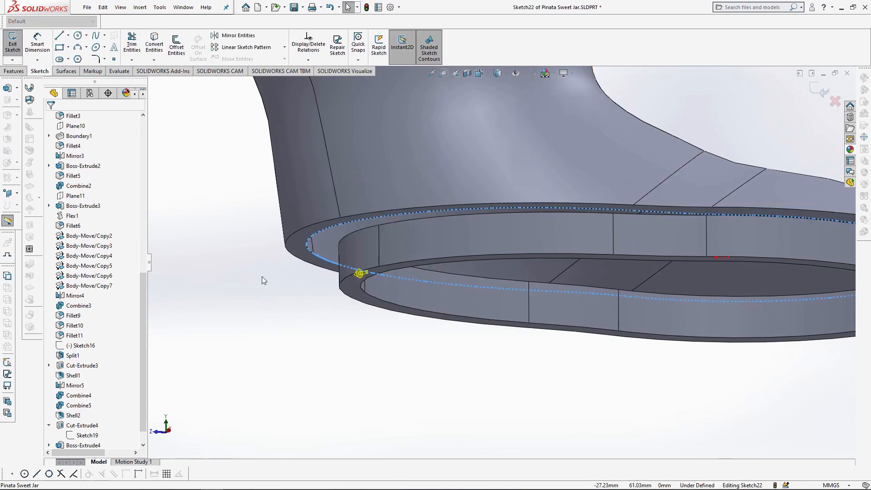
left_click(176, 45)
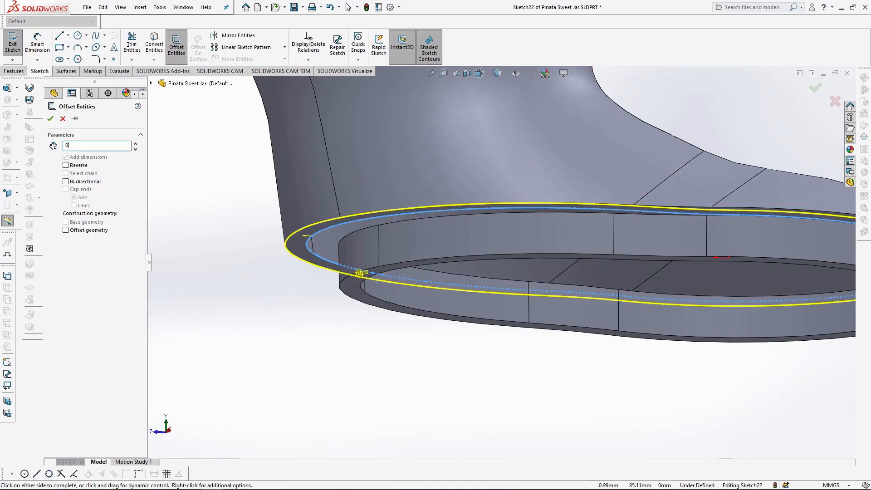
key("Return")
left_click(51, 118)
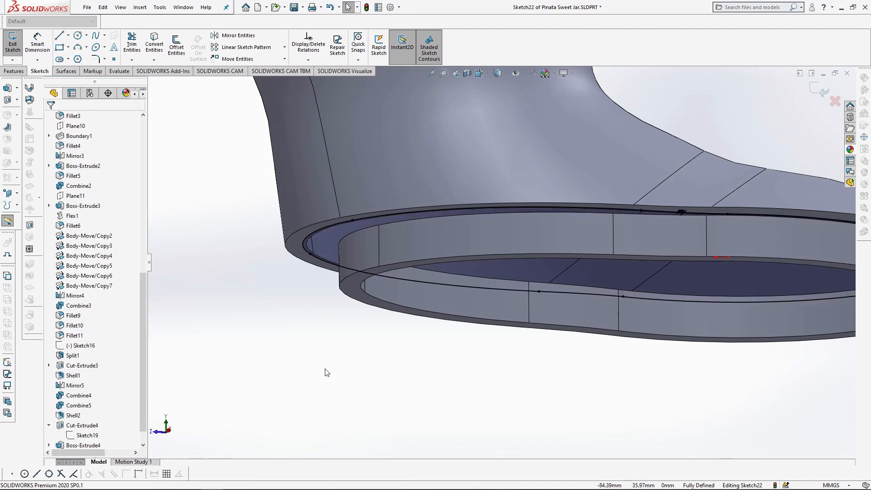
Convert the inner edge loop of the extruded ring into the lid underside sketch
right_click(439, 272)
left_click(471, 291)
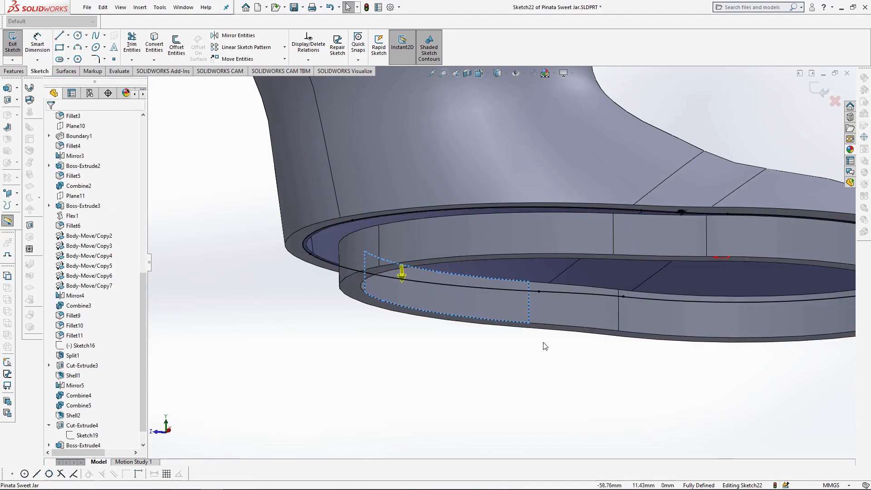
left_click(405, 280)
left_click(160, 43)
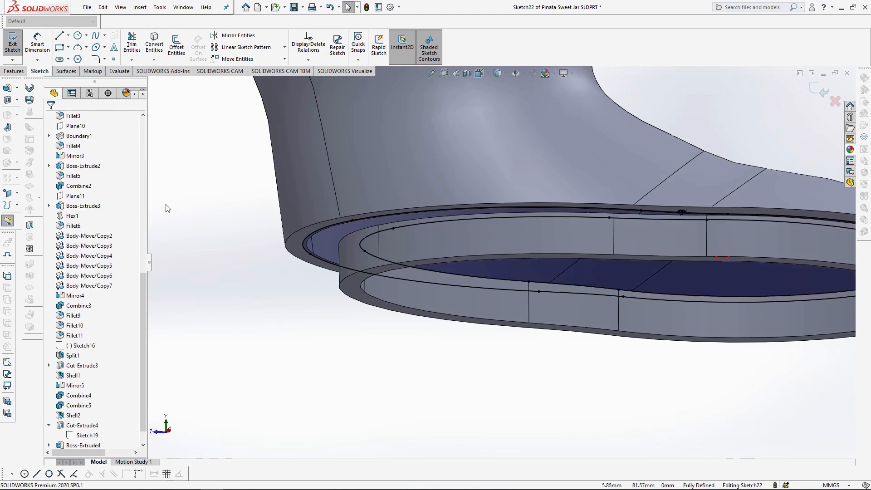
Extrude the profile between the two loops as a merged boss that joins the ring to the head lid, working in a right-side wireframe view
left_click(480, 73)
left_click(508, 111)
left_click(498, 73)
left_click(498, 122)
scroll(604, 379, "down", 3)
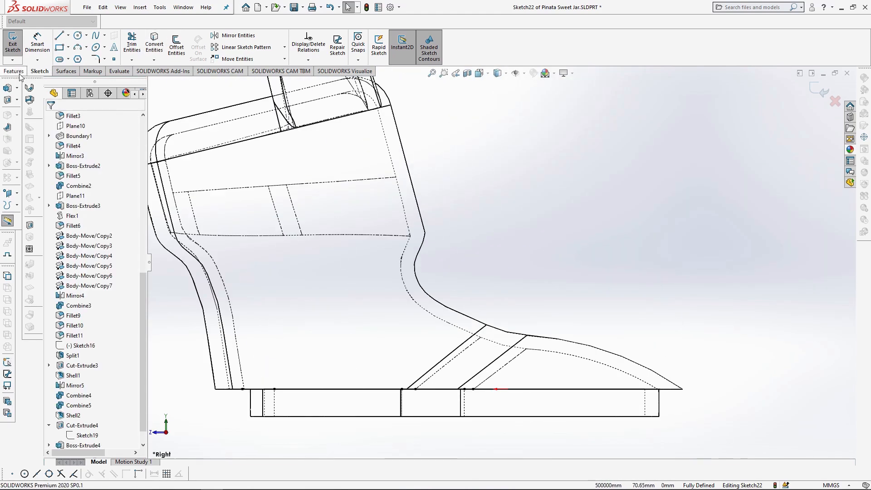
left_click(14, 72)
left_click(17, 44)
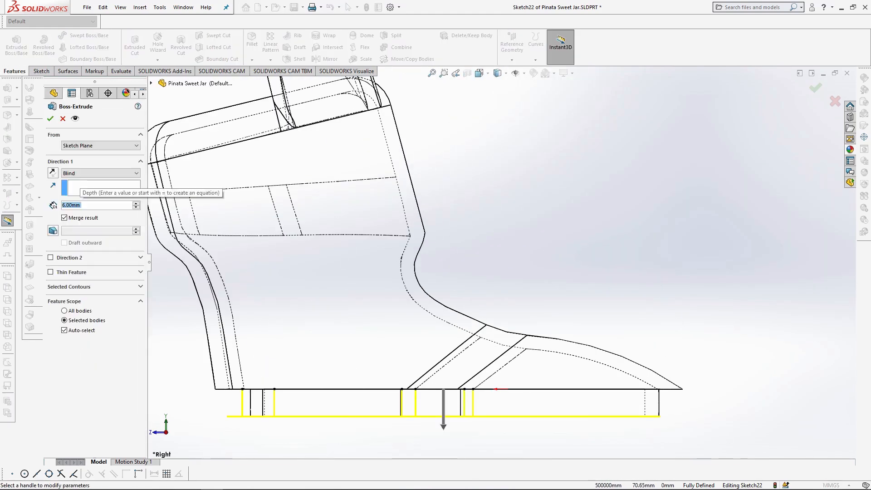
left_click(82, 331)
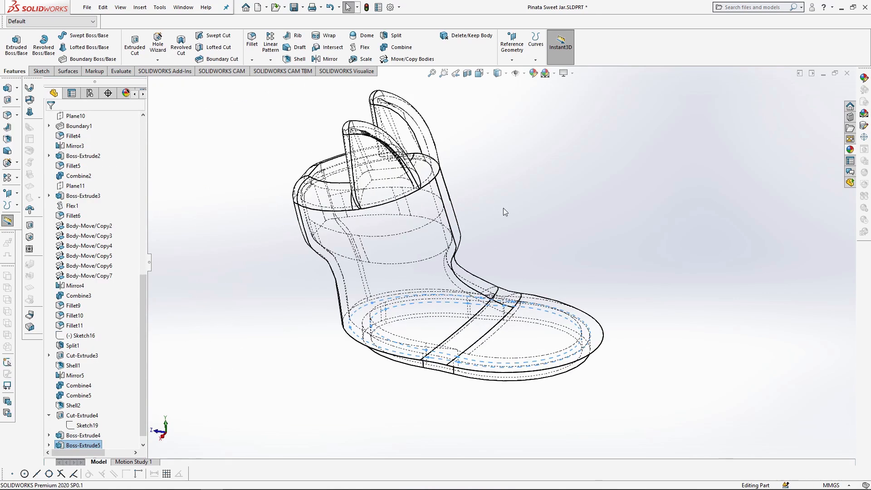
Fillet the edges of the lid's underside and the protruding ring with a 0.5 mm radius
scroll(443, 325, "down", 2)
left_click(331, 280)
type("f0.5")
key("Return")
left_click(375, 293)
left_click(398, 257)
left_click(401, 287)
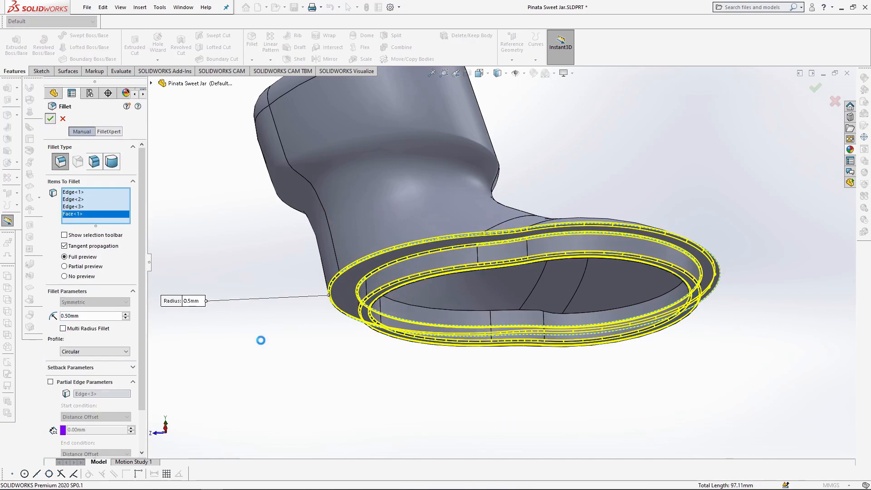
key("Return")
Show the lower jar body and hide the head lid
scroll(261, 344, "up", 4)
scroll(127, 204, "up", 10)
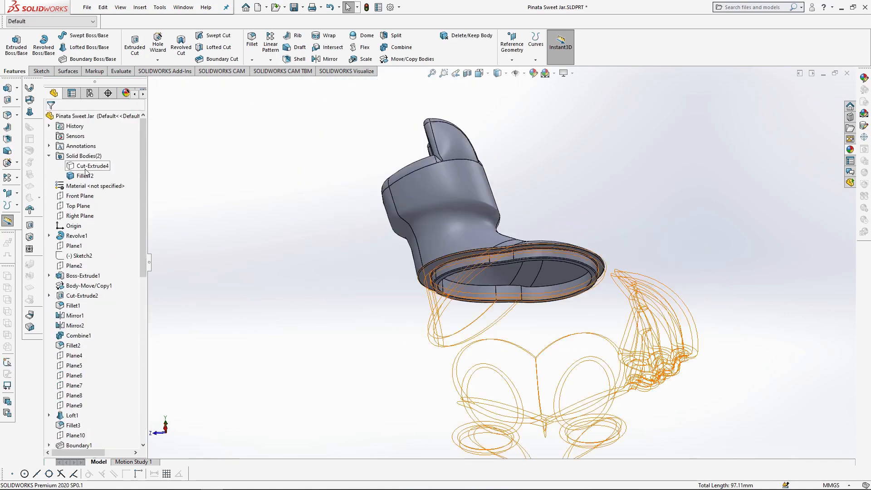
left_click(84, 168)
left_click(96, 159)
middle_click_drag(545, 266, 535, 313)
scroll(536, 273, "up", 2)
left_click(478, 176)
left_click(506, 157)
Fillet the outer and inner edges of the jar's rim with a 0.5 mm radius
scroll(500, 228, "down", 3)
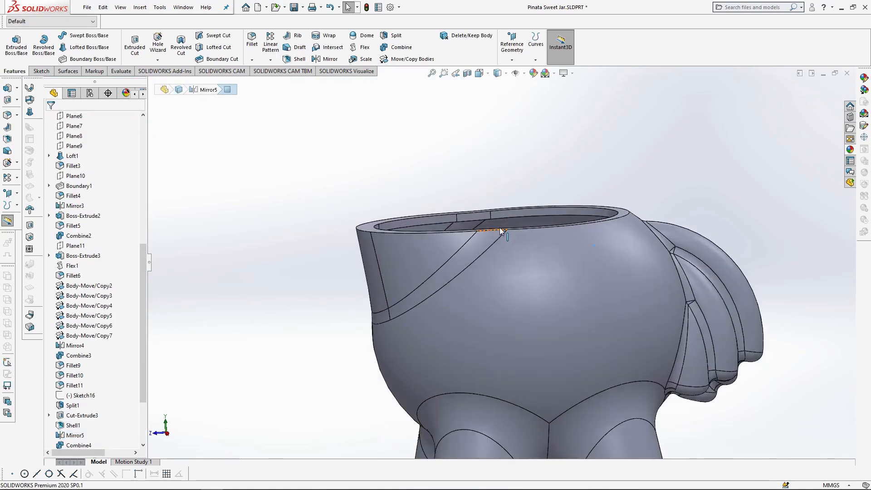
middle_click_drag(500, 228, 497, 254)
left_click(371, 277)
left_click(449, 251)
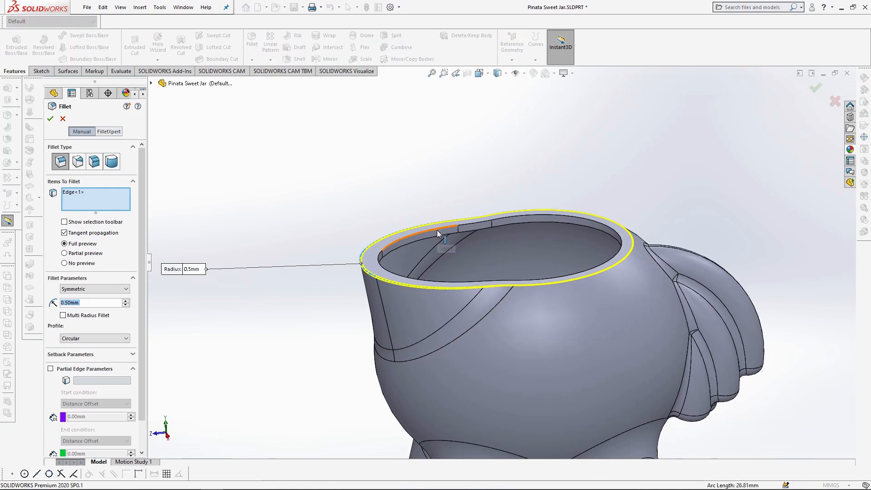
left_click(435, 237)
left_click(391, 254)
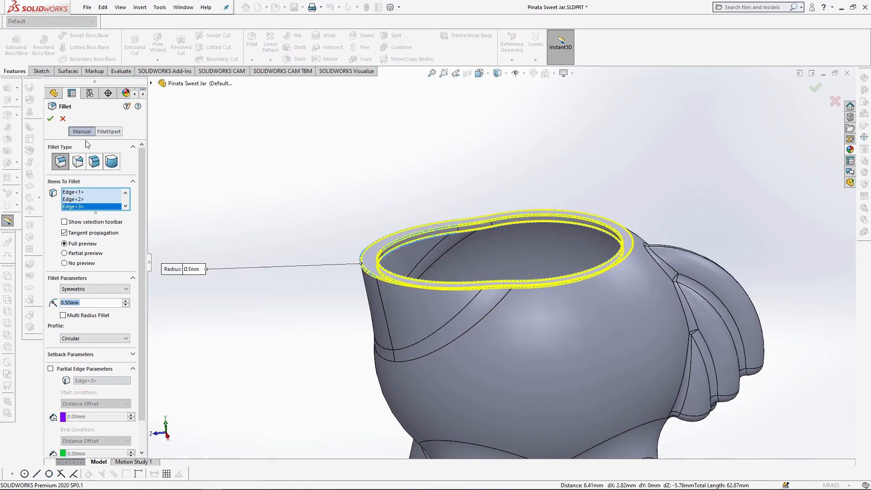
left_click(51, 119)
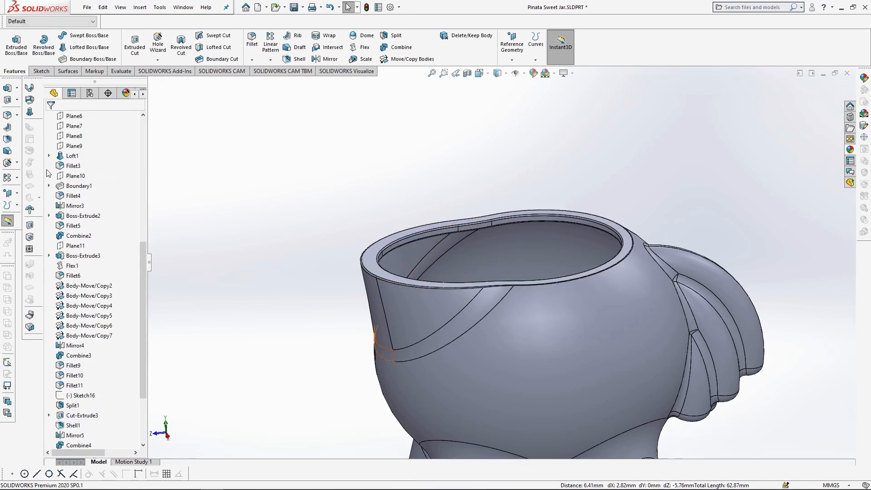
Inspect the hollow legs through the jar opening and show the head lid body again
scroll(61, 174, "up", 5)
middle_click_drag(418, 182, 495, 200)
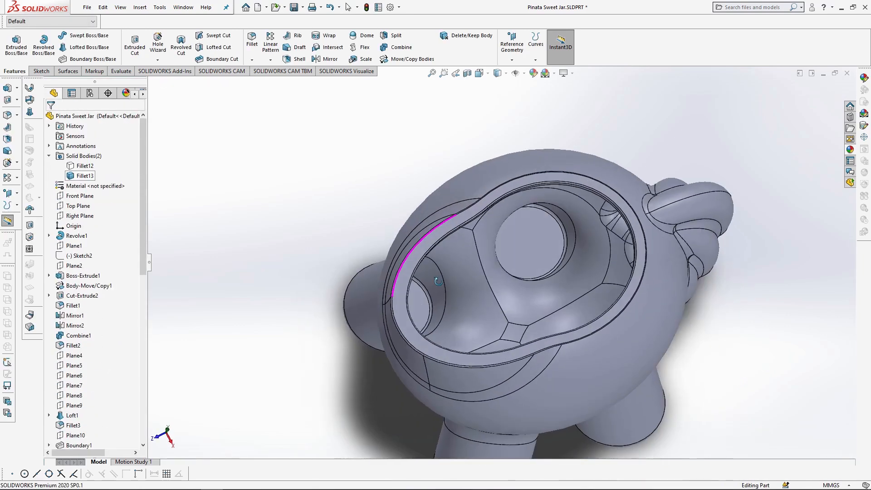
middle_click_drag(538, 279, 540, 223)
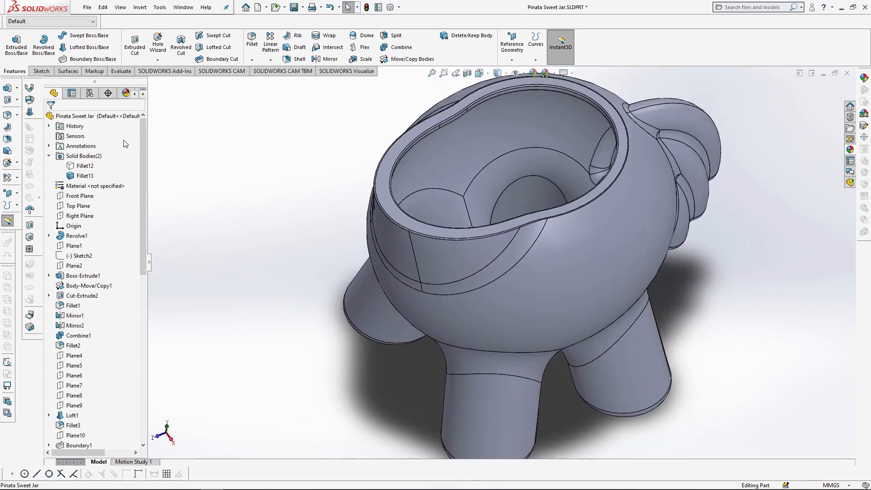
left_click(85, 166)
left_click(105, 144)
Create a reference plane 38 mm below the Top Plane, across the upper legs
left_click(479, 74)
left_click(505, 110)
left_click(83, 208)
left_click(512, 48)
left_click(515, 71)
left_click(63, 245)
type("38")
key("Return")
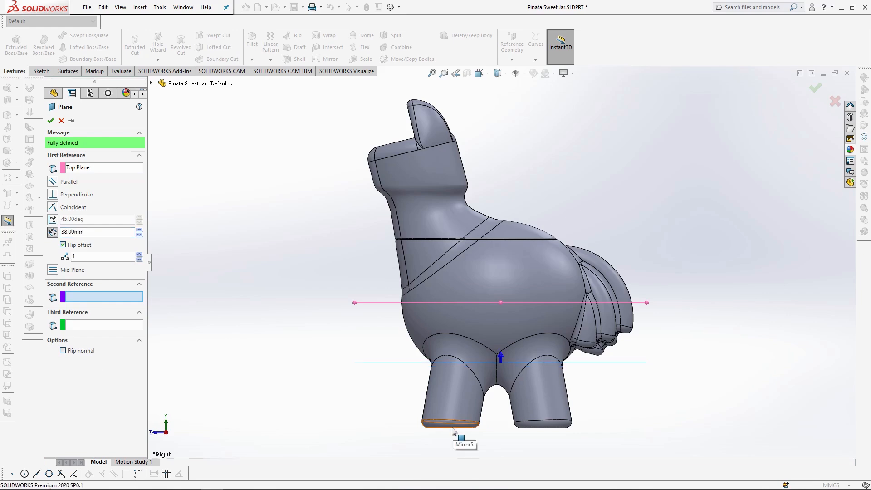
left_click(51, 120)
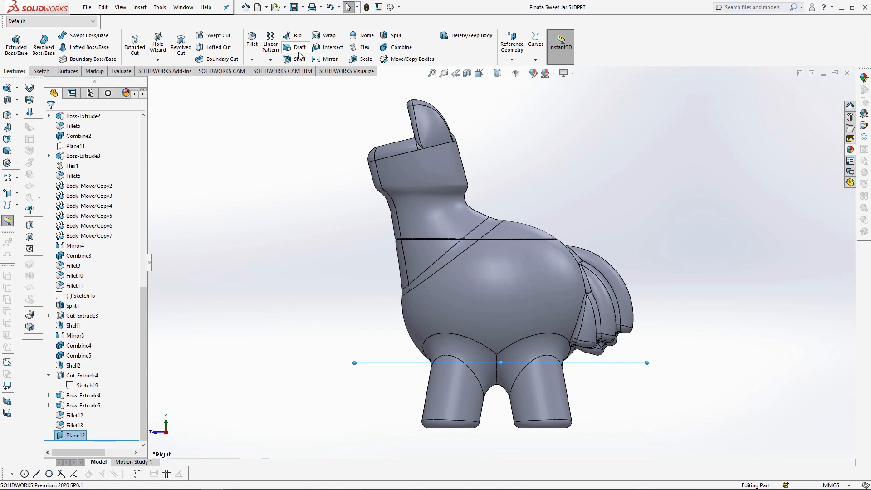
Intersect the jar body with the new plane, creating internal regions only and no merged result, to fill the hollow legs
left_click(335, 48)
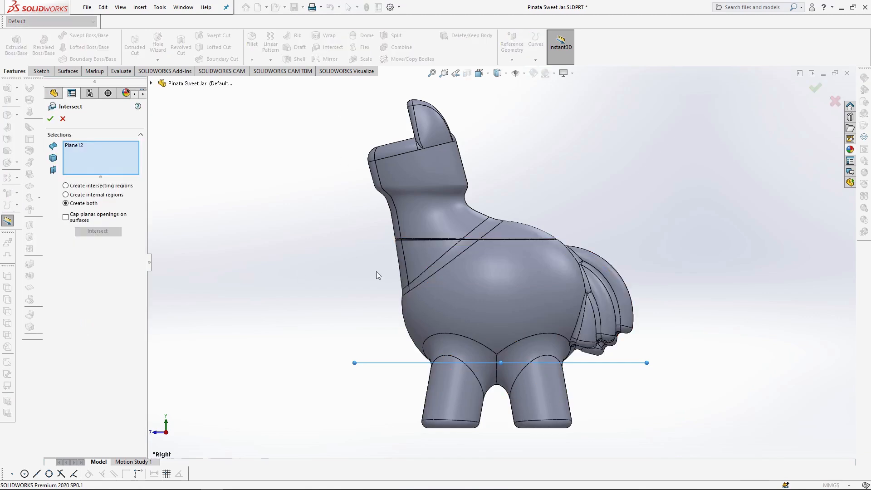
left_click(415, 281)
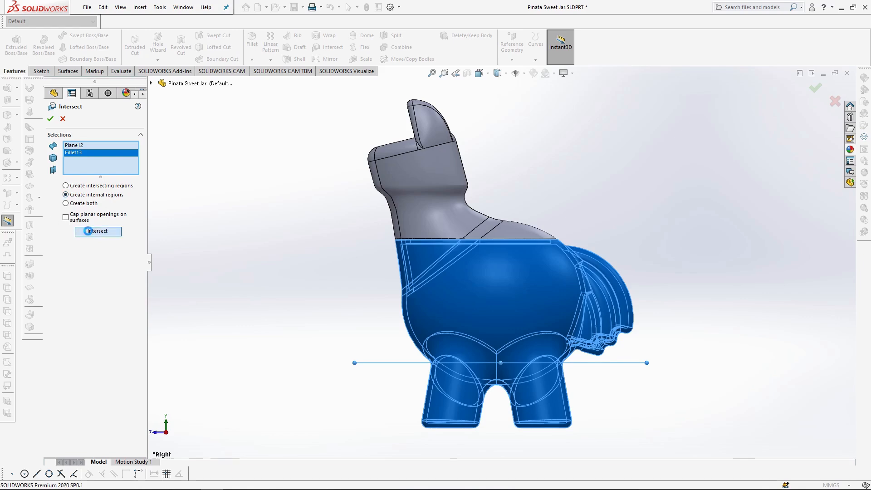
left_click(88, 231)
key("ctrl+7")
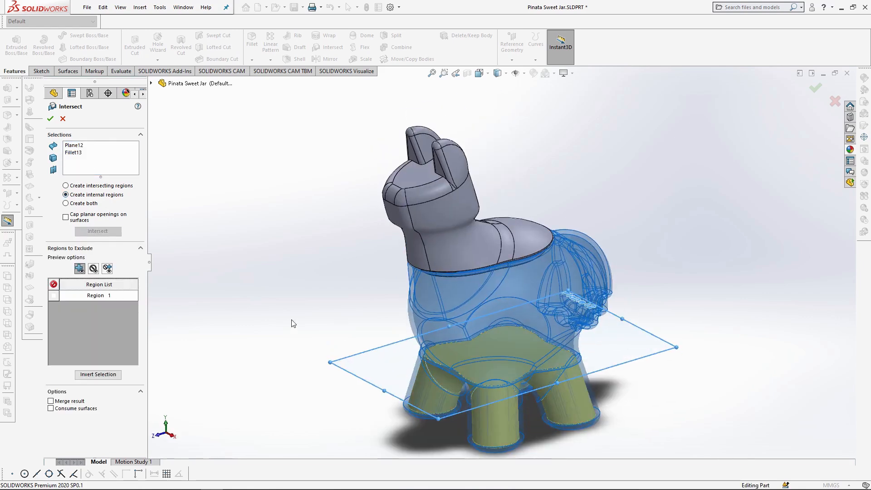
key("Return")
middle_click_drag(488, 224, 578, 270)
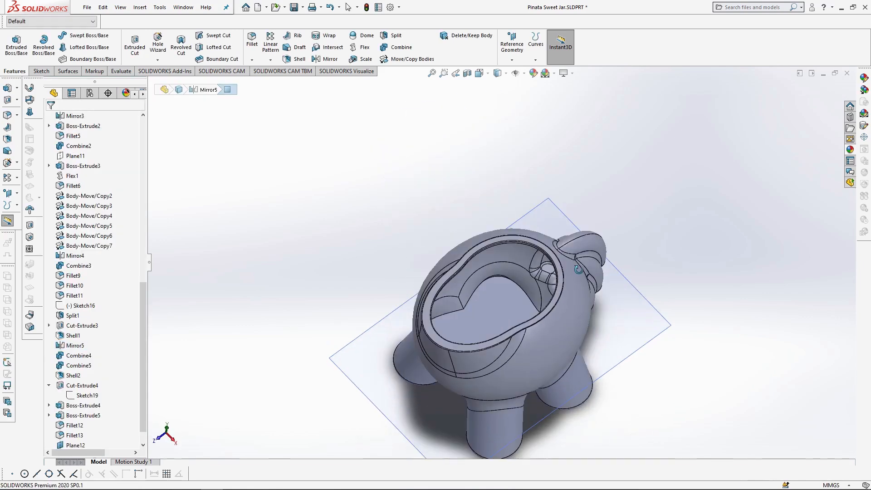
Combine the jar body and the leg-filling body into one solid with the Add operation
scroll(204, 218, "up", 4)
scroll(105, 213, "up", 10)
scroll(562, 272, "down", 4)
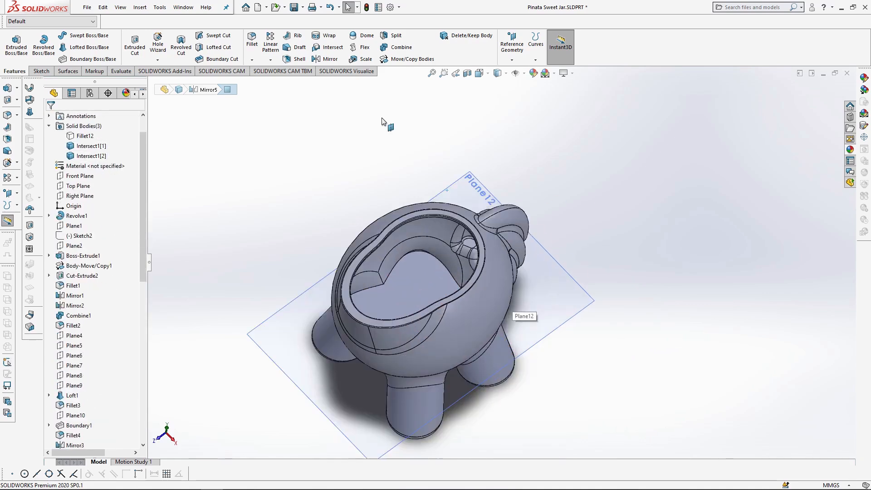
left_click(396, 47)
left_click(420, 282)
left_click(502, 281)
key("Return")
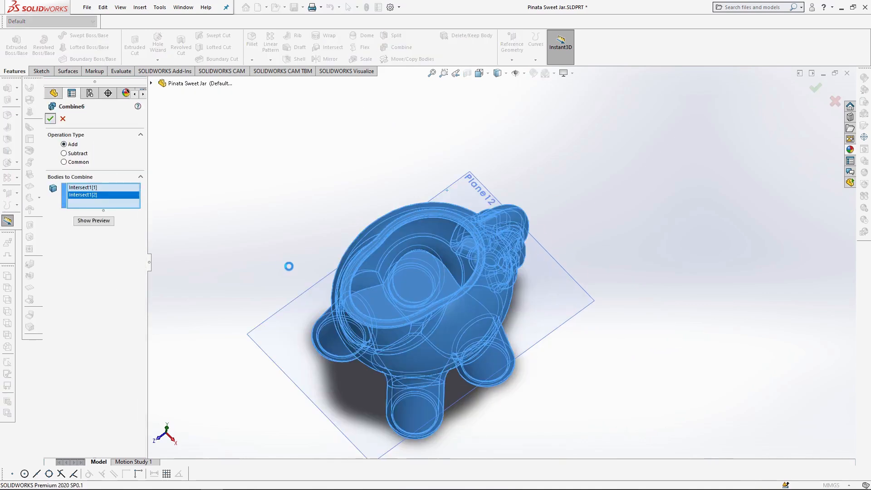
Dome the jar's internal floor face 3 mm downward with the continuous dome option off, checking it in hidden-line display
left_click(363, 36)
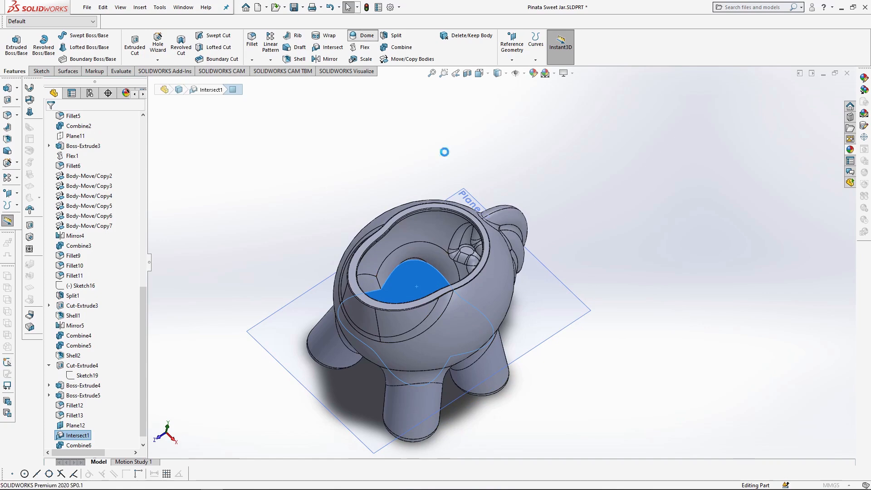
left_click(498, 74)
left_click(504, 113)
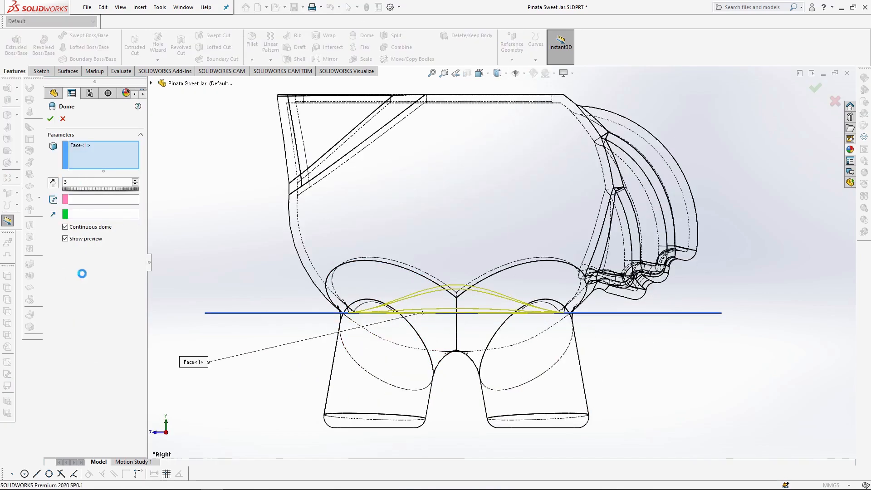
left_click(71, 228)
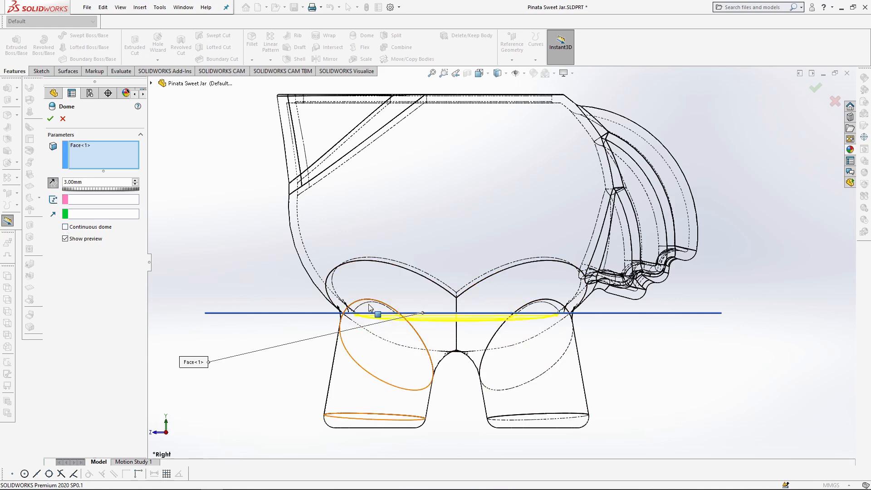
left_click(50, 118)
middle_click_drag(374, 213, 454, 281)
left_click(498, 73)
left_click(497, 84)
Show the head lid body again and orient the complete llama to the Right view
mouse_move(472, 150)
middle_mouse_down()
mouse_move(440, 206)
mouse_move(408, 164)
middle_mouse_up()
scroll(408, 163, "up", 2)
scroll(94, 172, "up", 13)
left_click(85, 166)
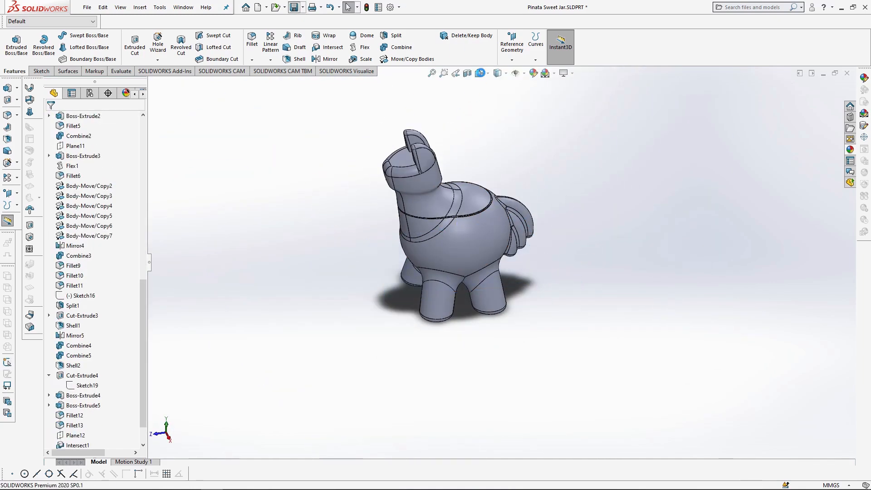
left_click(480, 74)
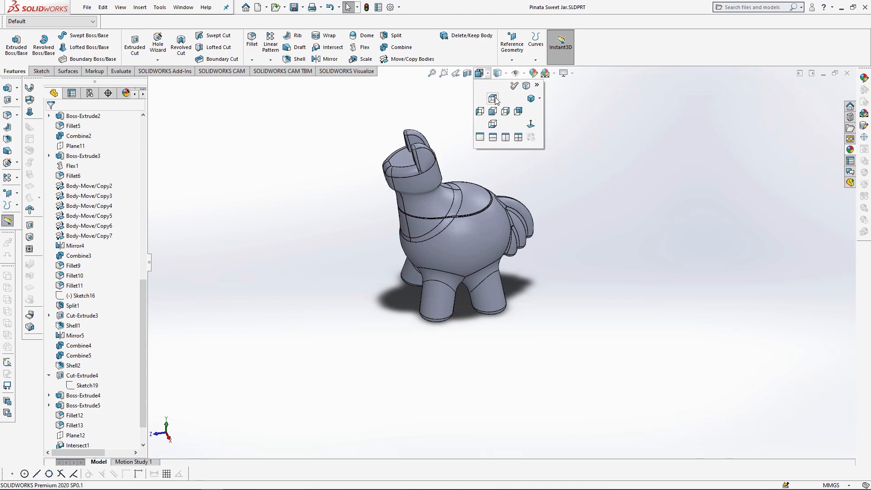
left_click(500, 107)
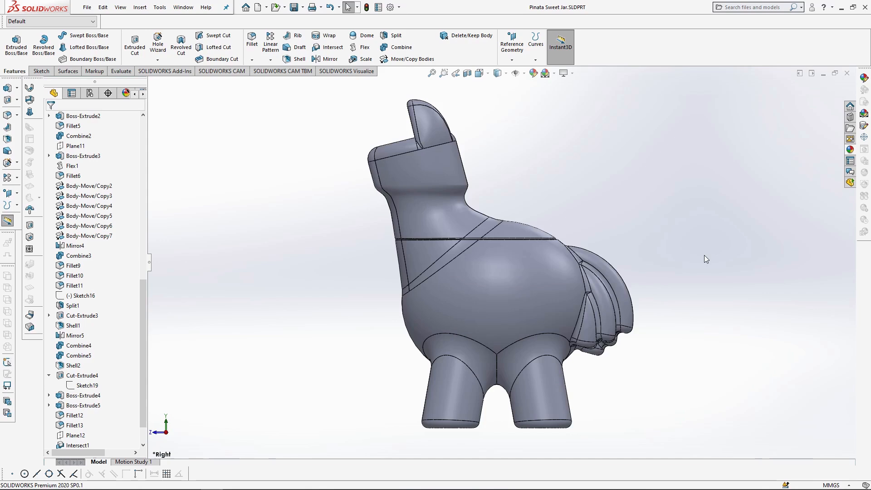
Start a decal on both the head lid and jar bodies using the off-white image file
left_click_drag(144, 345, 143, 158)
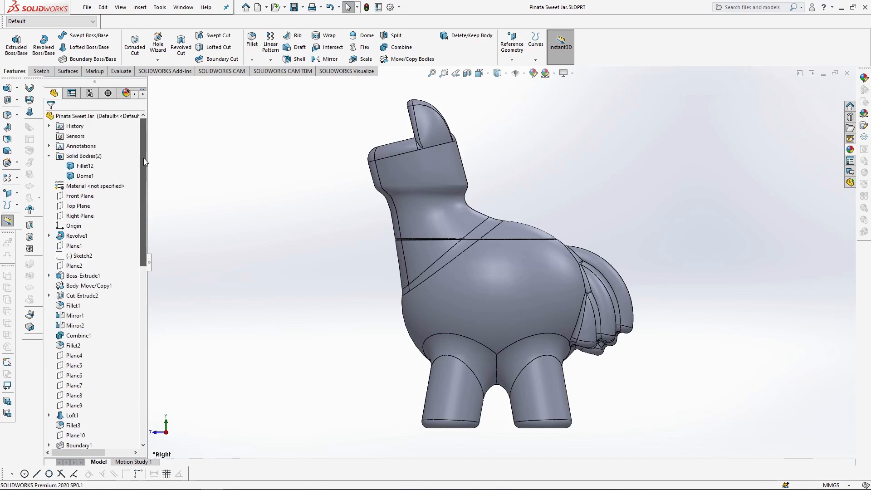
left_click(85, 166)
left_click(89, 176, "ctrl")
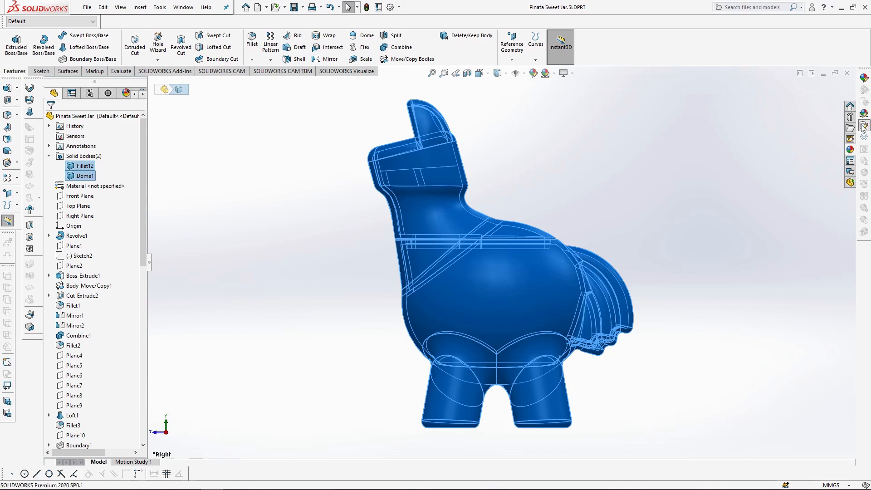
left_click(104, 297)
left_click(38, 126)
double_click(166, 78)
left_click(468, 77)
left_click(413, 236)
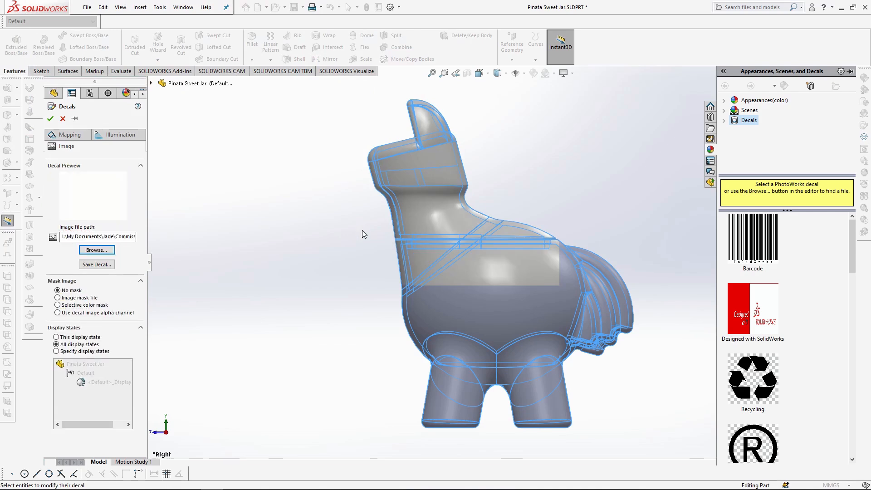
Project the off-white decal from the current view and enlarge it to about 222 mm square, covering the whole llama
left_click(75, 134)
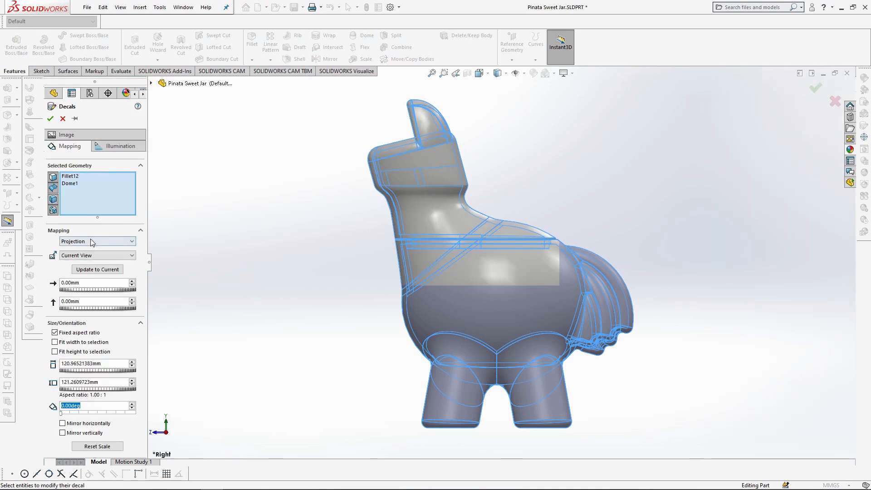
left_click(91, 241)
left_click(91, 249)
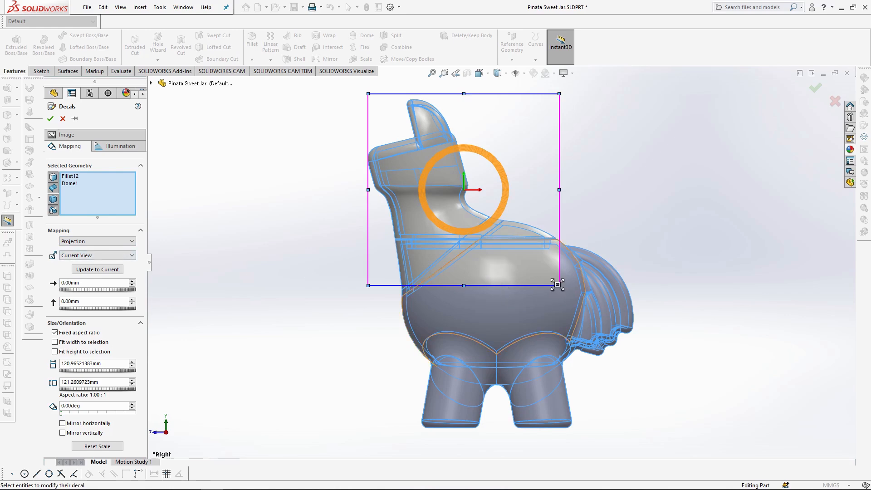
left_click_drag(580, 327, 621, 411)
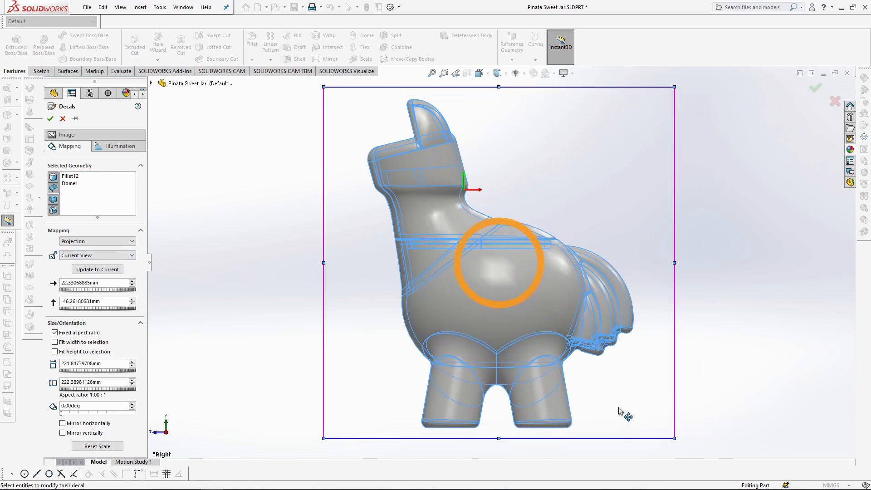
left_click(51, 119)
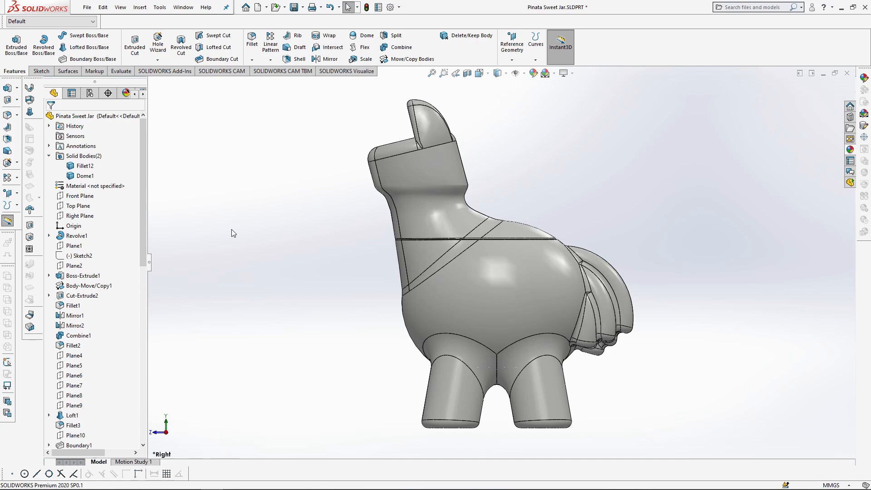
Select the bottom faces and rounded edges of all four feet and give them a decal with the black image file
left_click(464, 426)
scroll(544, 434, "down", 3)
left_click(548, 389, "ctrl")
middle_click_drag(480, 395, 477, 352)
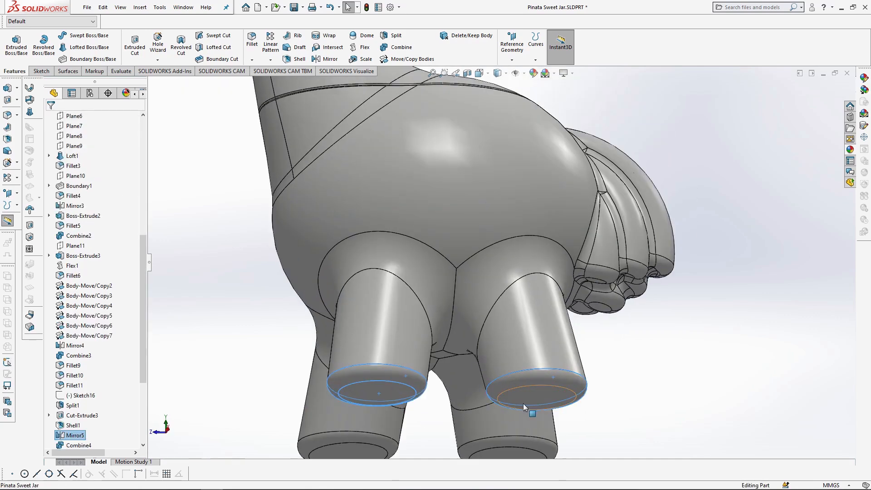
left_click(528, 441, "ctrl")
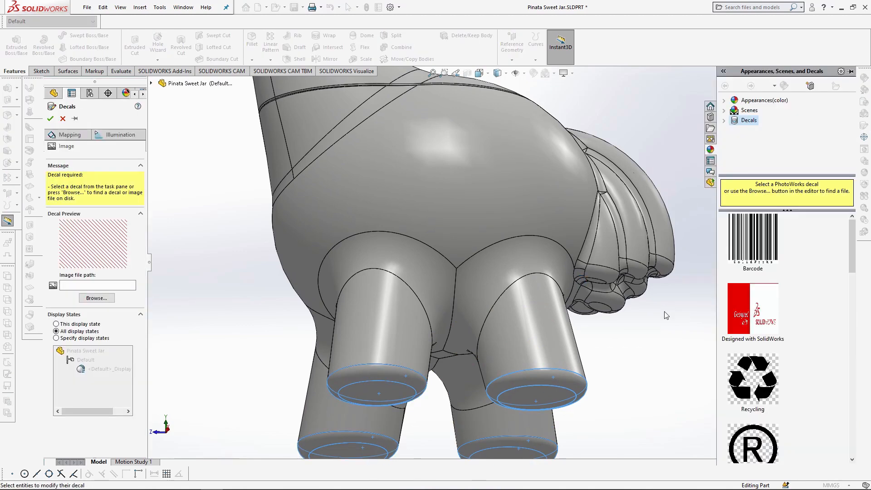
left_click(96, 298)
left_click(36, 121)
double_click(143, 91)
double_click(97, 73)
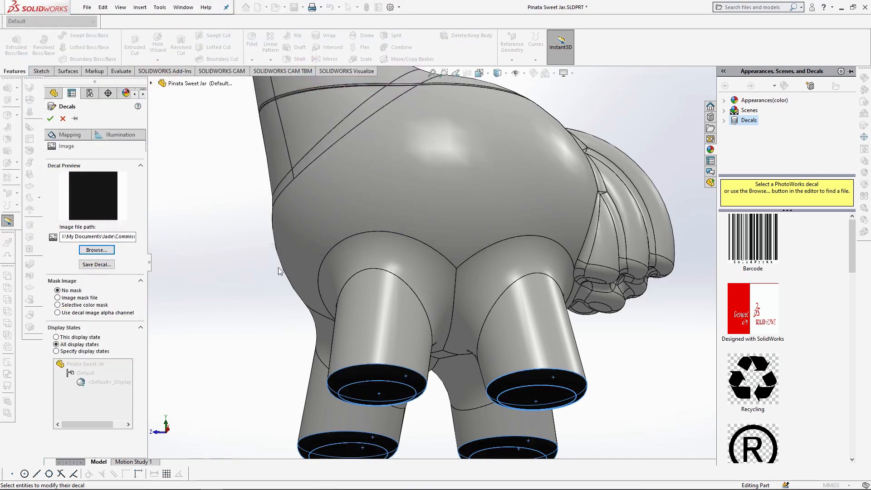
Review the black feet decal's cylindrical mapping and apply it to the model
left_click(479, 73)
left_click(494, 111)
middle_click_drag(494, 432, 506, 284)
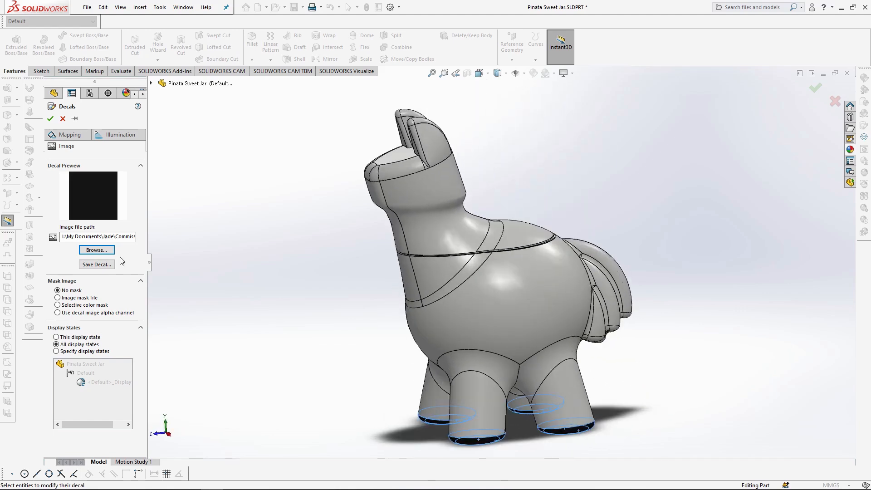
left_click(67, 136)
scroll(543, 423, "down", 5)
middle_click_drag(544, 420, 563, 407)
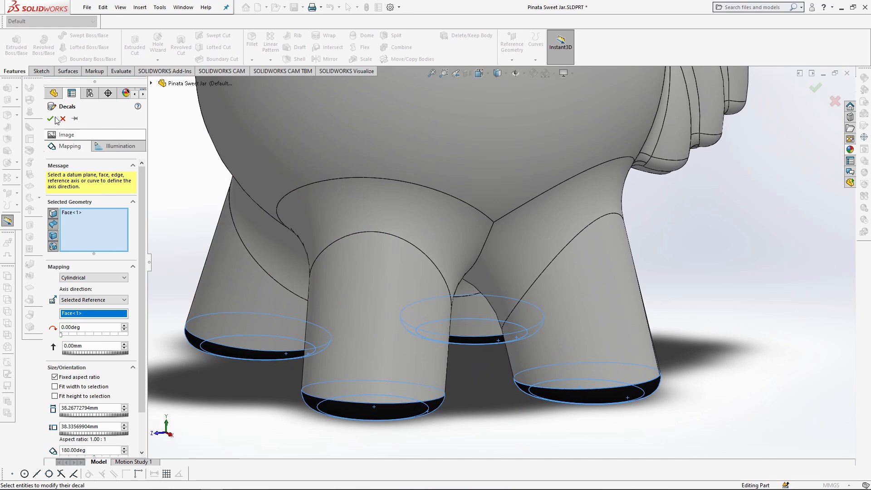
key("Return")
scroll(497, 395, "up", 4)
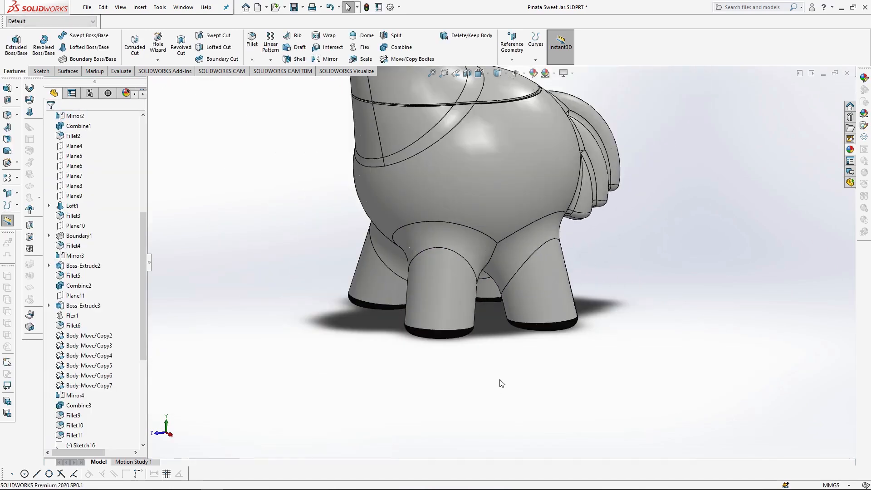
Start another decal from the Right view using the pink image file
left_click(489, 75)
left_click(508, 113)
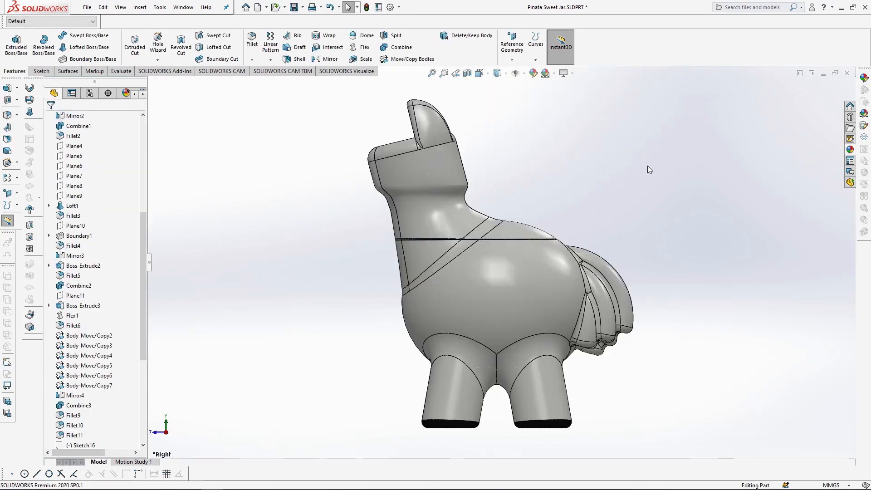
left_click(863, 126)
left_click(95, 316)
left_click(38, 74)
left_click(412, 74)
left_click(415, 237)
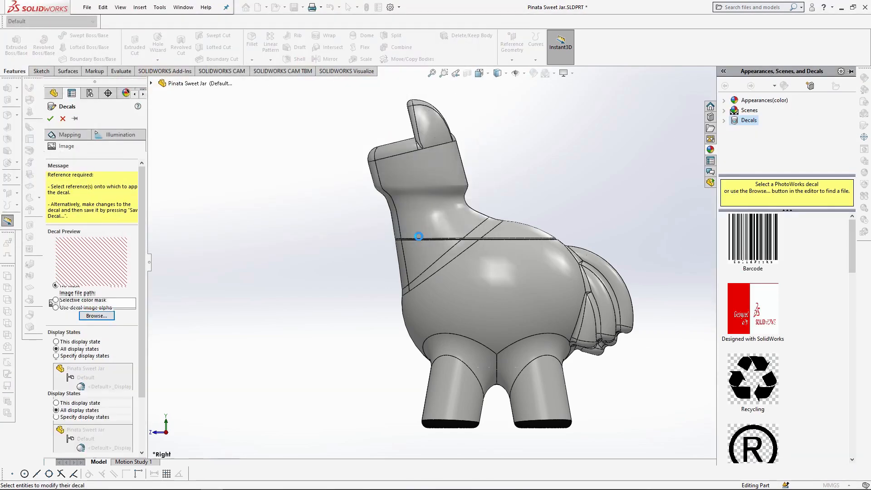
Assign the pink decal to a side face of the tail and map it by projection from the current view
left_click(70, 136)
left_click(603, 295)
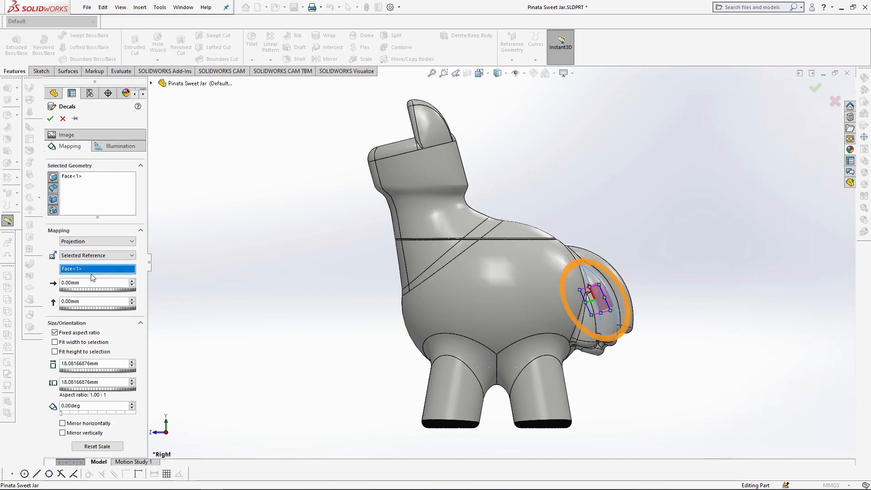
left_click(83, 242)
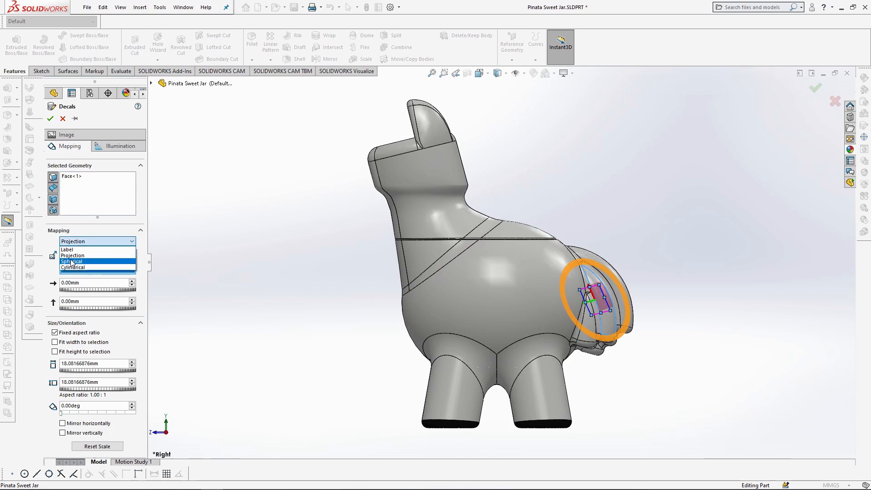
left_click(88, 256)
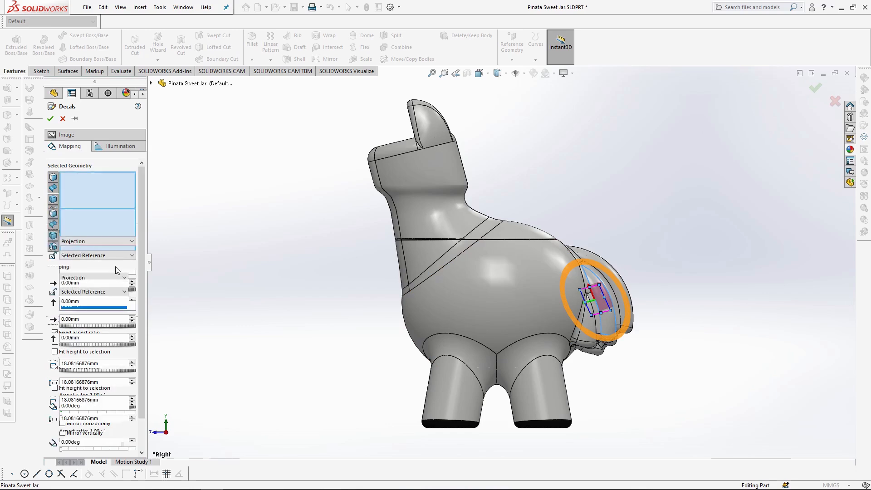
left_click(91, 256)
left_click(75, 282)
Enlarge and reposition the pink decal to about 97 mm square so it spans the entire tail
scroll(643, 295, "down", 5)
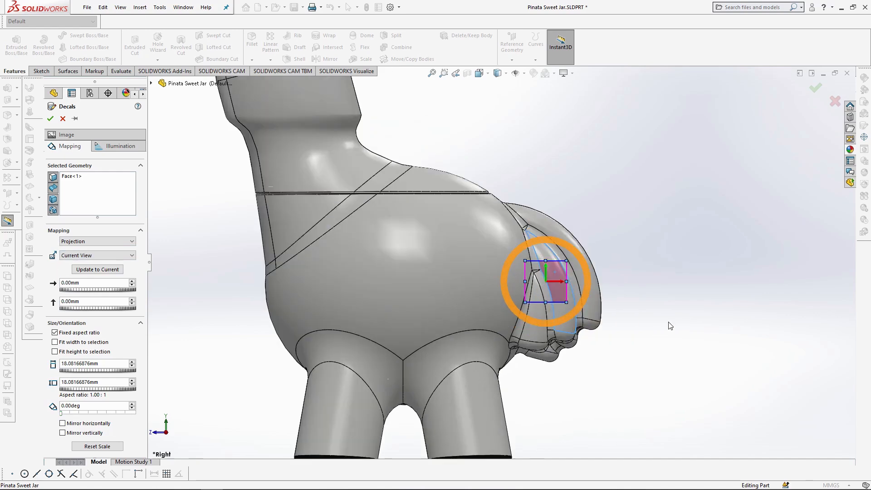
left_click_drag(494, 237, 592, 200)
scroll(593, 200, "up", 5)
left_click_drag(462, 288, 363, 388)
left_click_drag(524, 369, 536, 339)
Add the long outer faces and small joining faces of the tail's middle and far-side strands to the pink decal
left_click(91, 198)
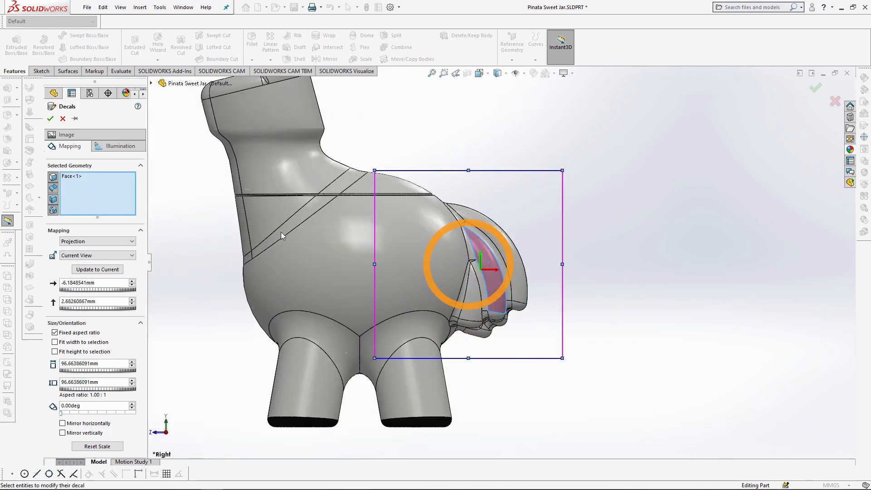
middle_click_drag(605, 295, 586, 249)
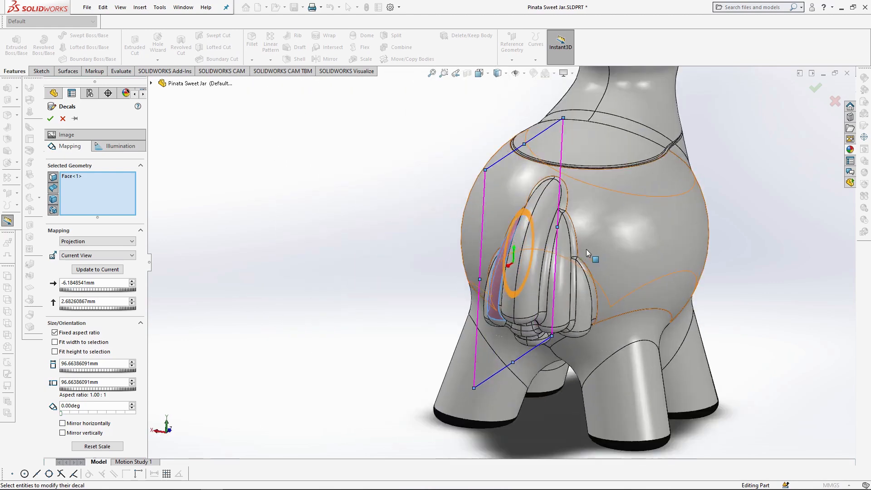
scroll(586, 249, "down", 5)
left_click(493, 122)
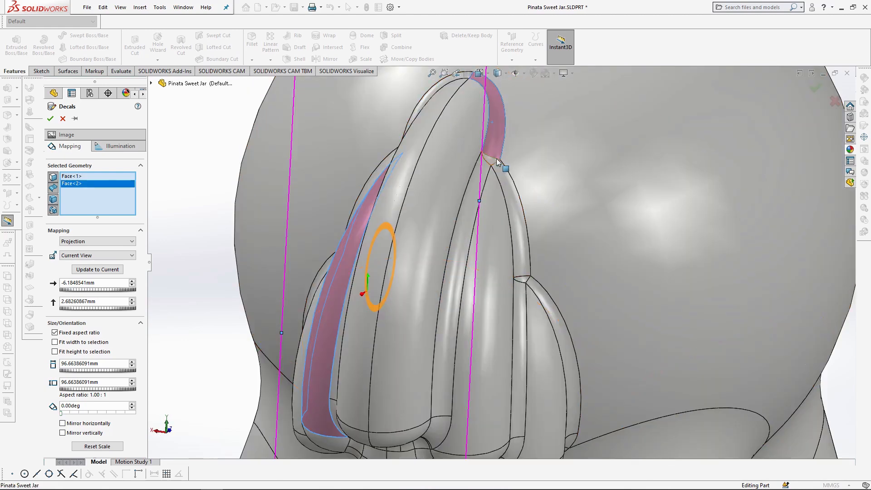
left_click(492, 158)
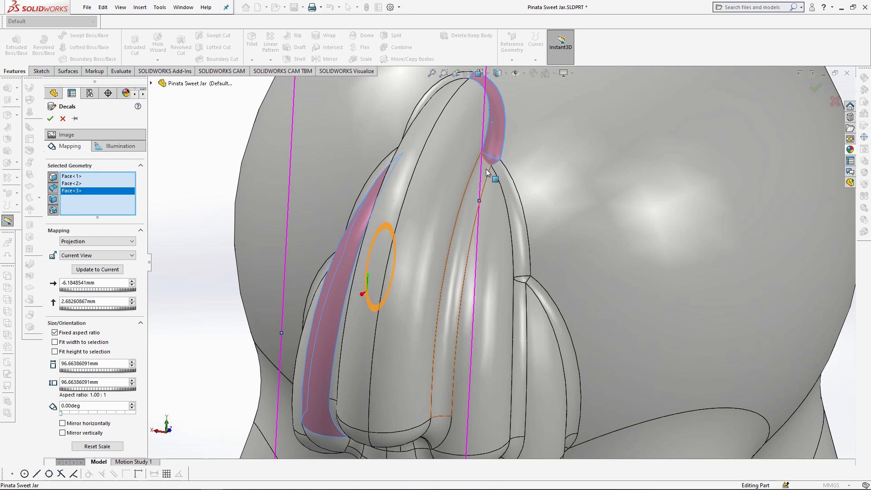
left_click(486, 170)
left_click(497, 199)
left_click(510, 192)
left_click(522, 279)
left_click(525, 294)
left_click(531, 306)
left_click(540, 291)
Add the rounded lower ends and tip fillets of those tail strands to the pink decal's geometry
scroll(540, 292, "up", 1)
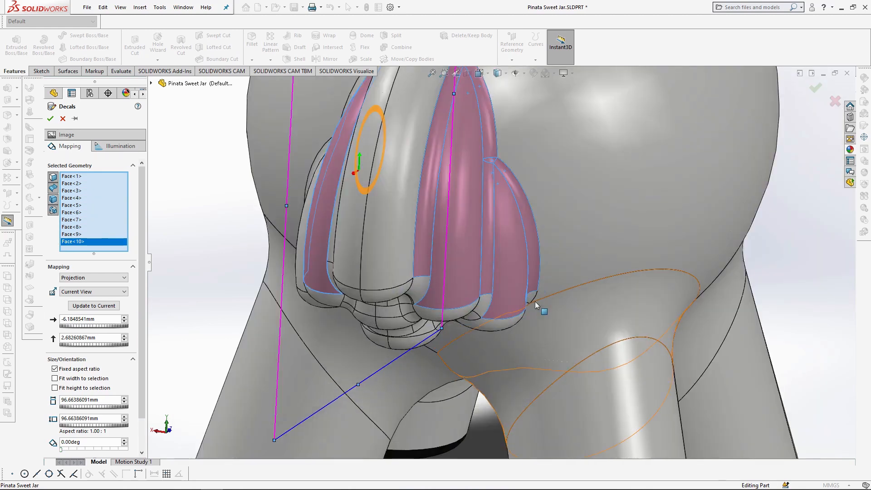
left_click(533, 297)
middle_click_drag(536, 382, 521, 348)
left_click(520, 348)
left_click(504, 348)
left_click(491, 346)
left_click(485, 338)
left_click(481, 324)
middle_click_drag(481, 319, 443, 310)
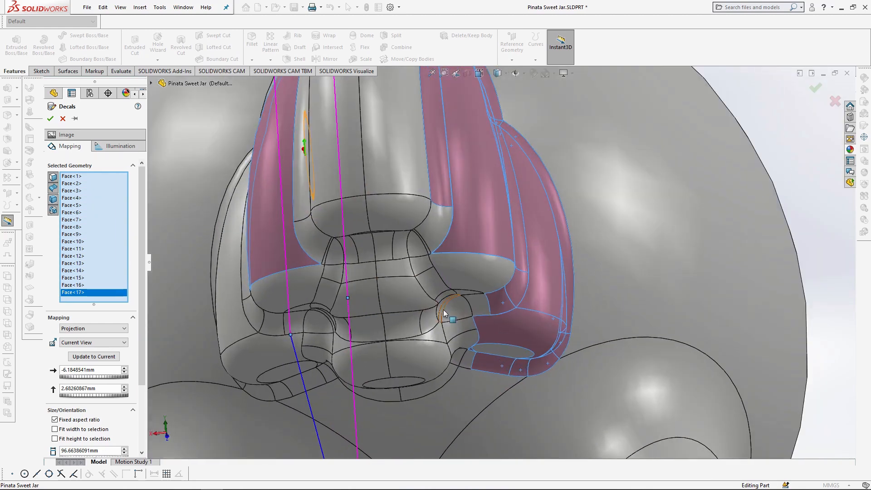
left_click(443, 310)
left_click(470, 275)
left_click(433, 232)
Add the small fillet and patch faces between the strands on the tail's underside to the pink decal
scroll(410, 254, "down", 4)
left_click(455, 239)
left_click(431, 231)
left_click(395, 227)
scroll(298, 204, "down", 4)
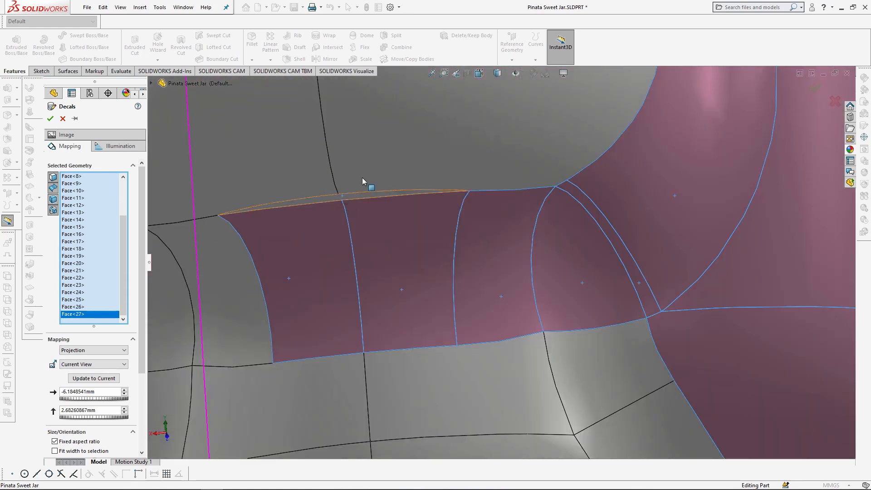
left_click(362, 177)
left_click(311, 175)
left_click(438, 359)
left_click(241, 294)
left_click(350, 388)
left_click(604, 382)
left_click(631, 428)
left_click(536, 444)
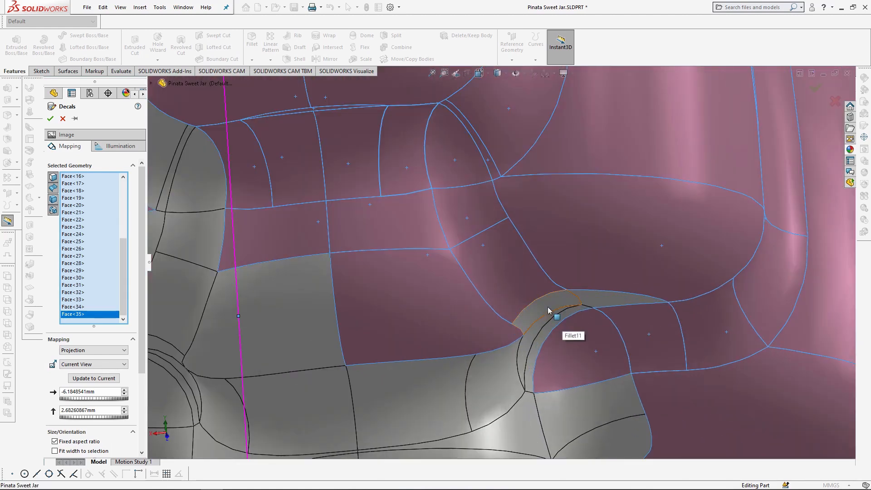
left_click(613, 299)
left_click(602, 434)
left_click(577, 409)
left_click(504, 431)
left_click(490, 394)
left_click(415, 402)
left_click(317, 404)
scroll(441, 392, "up", 3)
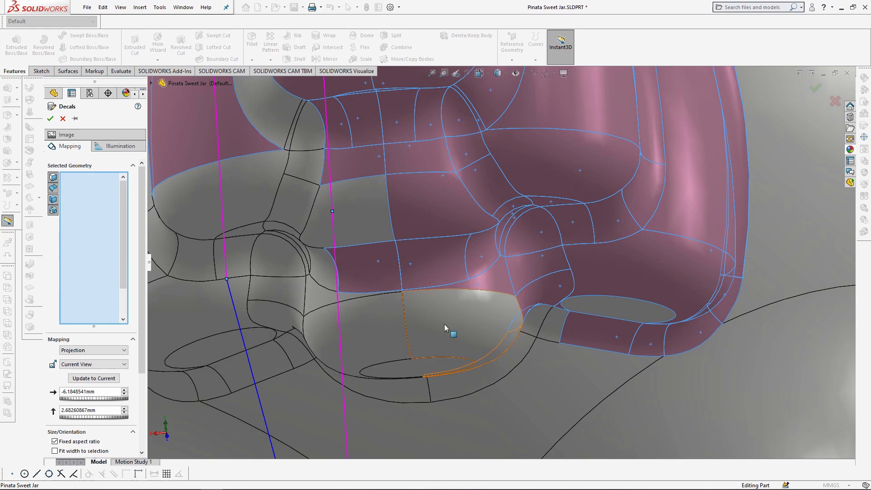
Add the middle strand's rounded lower end, its neighbouring patch faces and the adjacent strand's oval tip to the pink decal
left_click(477, 389)
left_click(529, 323)
left_click(555, 328)
left_click(613, 310)
Add the remaining uncoloured end, fillet and patch faces on the underside of the tail strands to the pink decal
middle_click_drag(363, 399, 354, 350)
left_click(355, 359)
left_click(325, 332)
left_click(299, 290)
left_click(312, 187)
left_click(325, 166)
left_click(303, 135)
left_click(325, 101)
Add the opposite outer strand's lower end and the joining faces between it and the middle strand to the pink decal
scroll(331, 266, "up", 3)
scroll(331, 268, "down", 2)
left_click(339, 291)
left_click(374, 380)
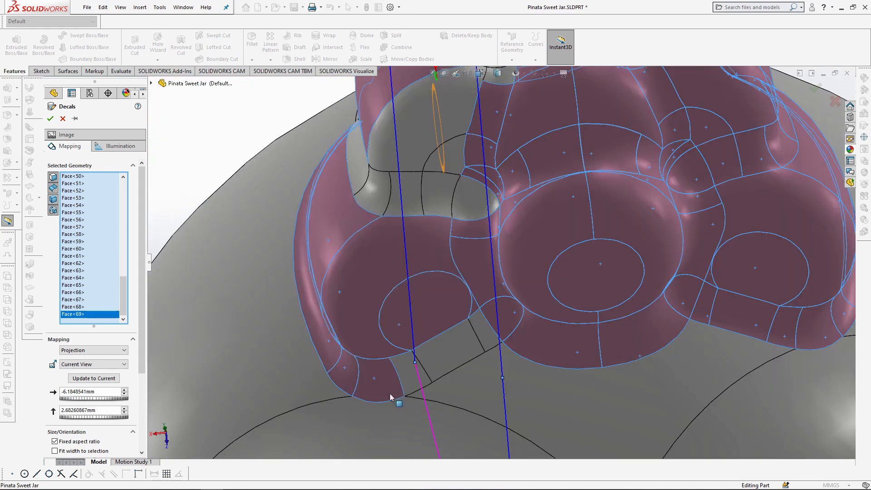
left_click(408, 369)
left_click(462, 344)
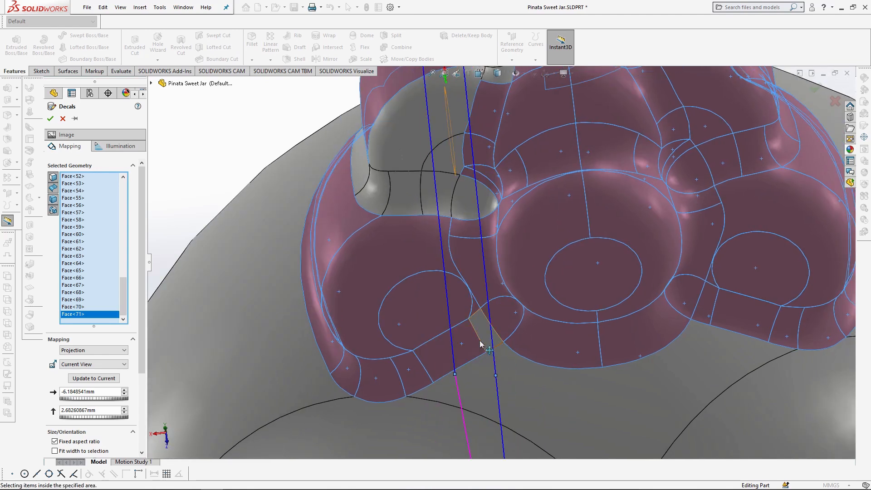
left_click(499, 339)
Add the strand face, fillets and patch faces in the recess above that outer strand to the pink decal
scroll(500, 225, "down", 2)
left_click(488, 257)
left_click(393, 235)
left_click(391, 207)
left_click(368, 247)
left_click(334, 246)
left_click(376, 178)
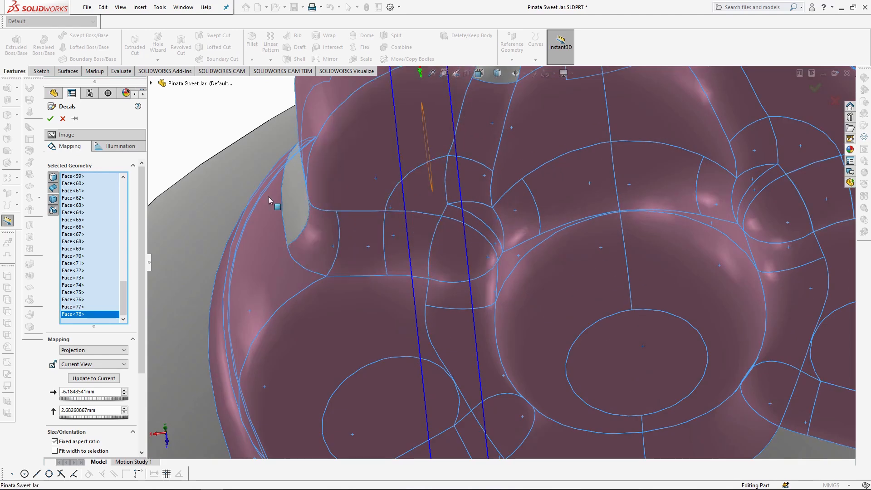
Add the sliver face beside that strand and the uncoloured faces higher up the tail's underside to the pink decal
left_click(268, 197)
left_click(269, 197)
scroll(362, 232, "up", 5)
scroll(490, 205, "down", 4)
left_click(458, 213)
left_click(474, 210)
left_click(434, 203)
left_click(427, 137)
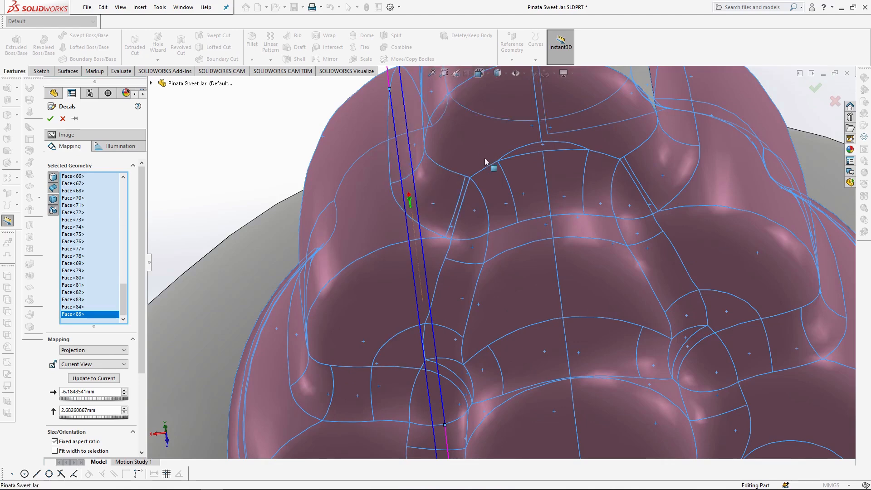
left_click(485, 158)
Add the last uncoloured faces at the tail's upper underside and apply the pink decal to the whole tail
middle_click_drag(485, 158, 504, 235)
scroll(503, 204, "up", 5)
middle_click_drag(503, 200, 422, 132)
scroll(443, 149, "down", 4)
left_click(423, 136)
left_click(433, 149)
left_click(425, 213)
left_click(434, 282)
scroll(517, 318, "up", 5)
middle_click_drag(508, 168, 566, 280)
scroll(518, 331, "down", 2)
scroll(518, 331, "up", 4)
scroll(525, 291, "down", 4)
left_click(51, 118)
Create another decal from Pink.jpg in the Right view and open its mapping settings
scroll(630, 197, "up", 3)
middle_click_drag(631, 196, 557, 245)
left_click(480, 73)
left_click(508, 113)
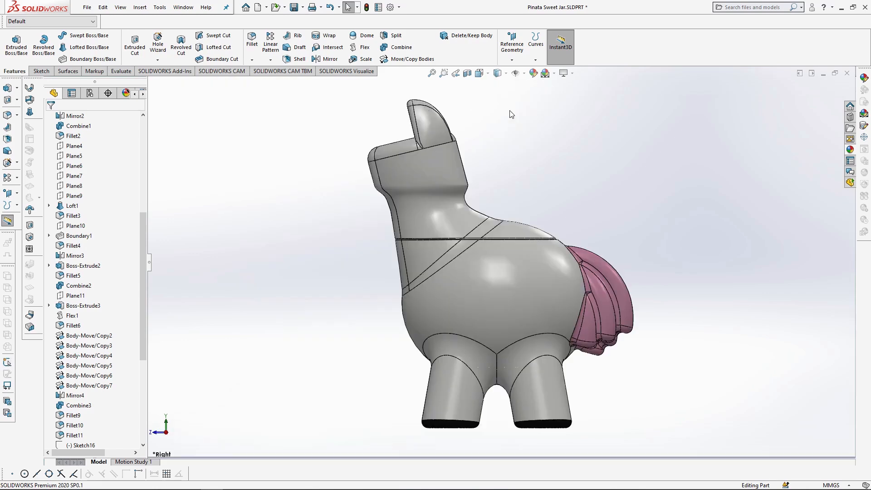
left_click(866, 136)
left_click(97, 315)
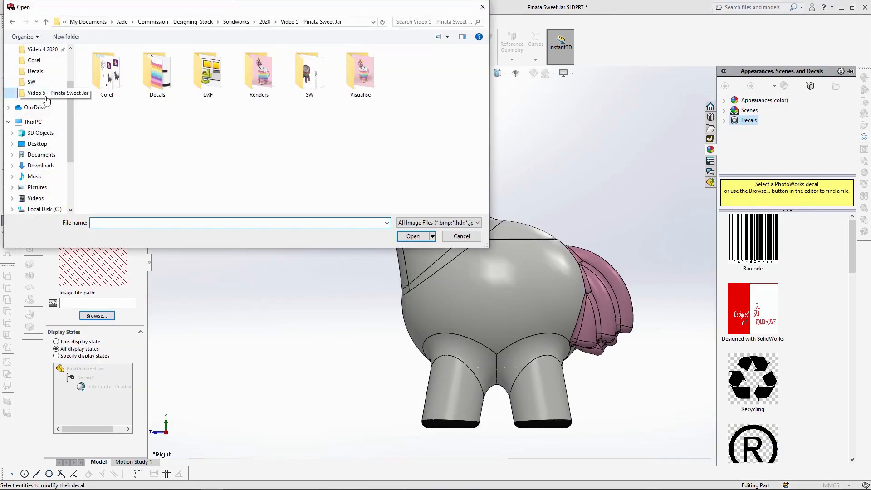
left_click(35, 71)
left_click(427, 73)
left_click(413, 236)
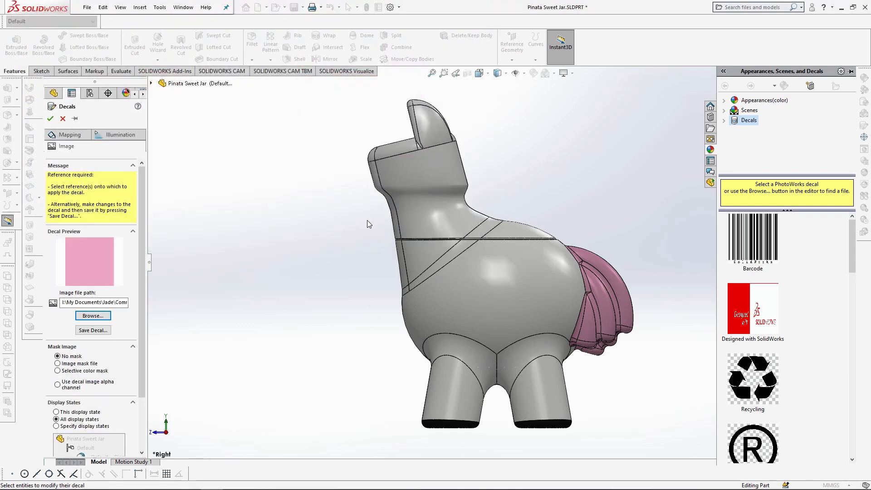
left_click(65, 133)
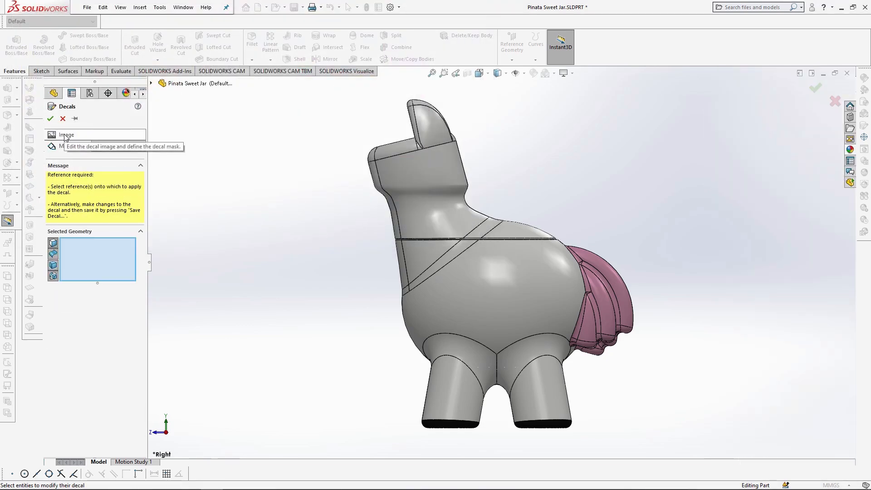
Project the pink decal from the current view onto the side head-and-neck face, sized 85.5 mm square and rotated 10 degrees
left_click(425, 217)
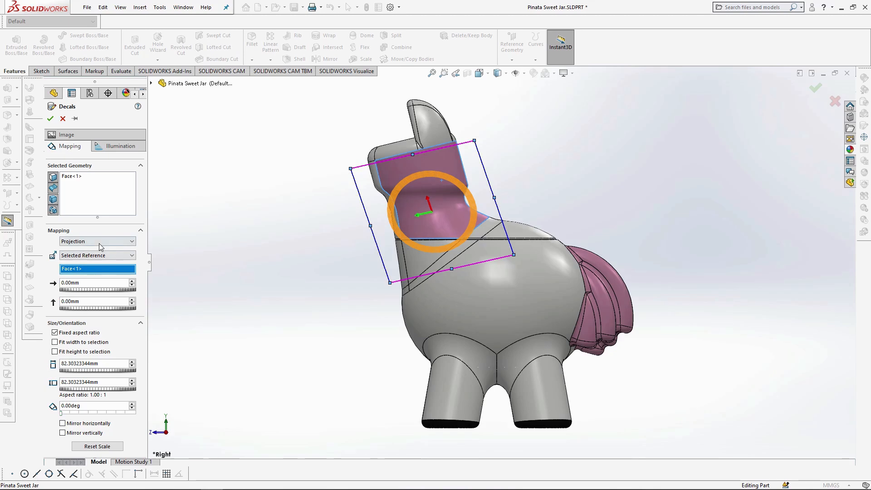
left_click(98, 255)
left_click(86, 265)
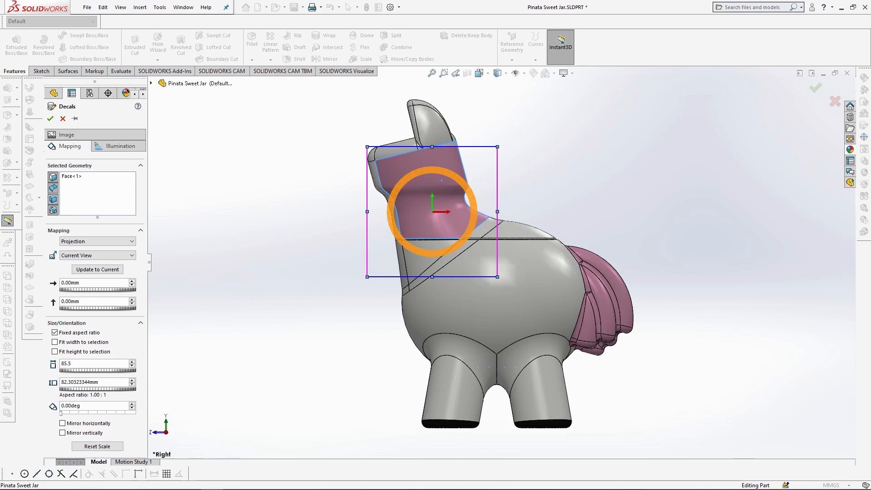
key("Return")
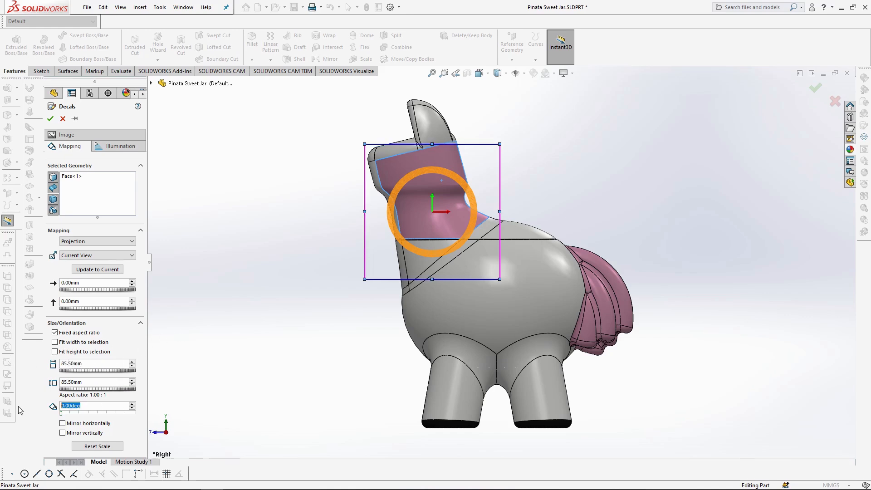
type("1")
key("Return")
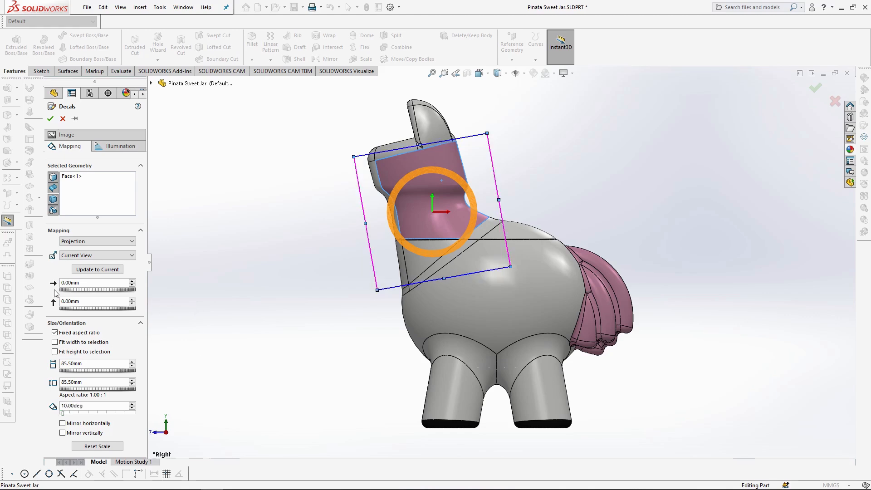
Offset the pink head decal 50 mm vertically and -5 mm horizontally
left_click(131, 300)
left_click(132, 299)
left_click(131, 299)
left_click(131, 299)
left_click(132, 299)
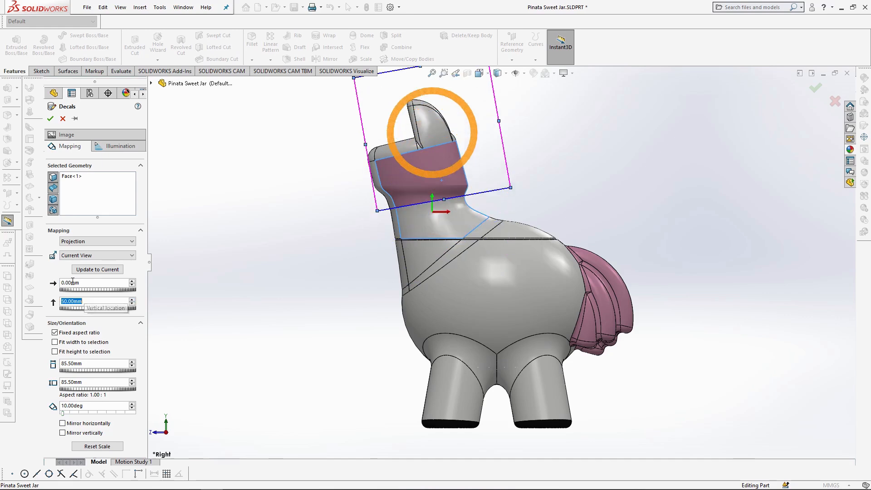
scroll(383, 229, "down", 5)
scroll(382, 229, "up", 2)
left_click(132, 285)
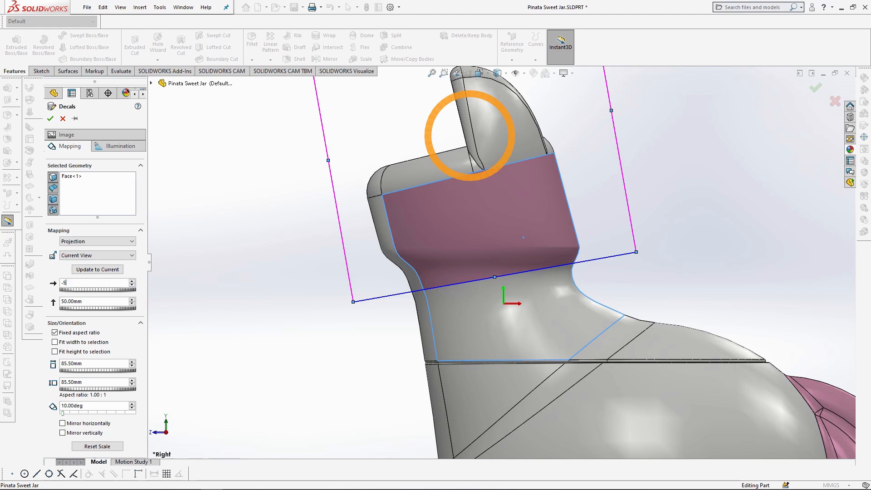
type("-5")
key("Return")
Add the front face, front edge fillets and top face of the head to the pink decal's geometry
left_click(89, 205)
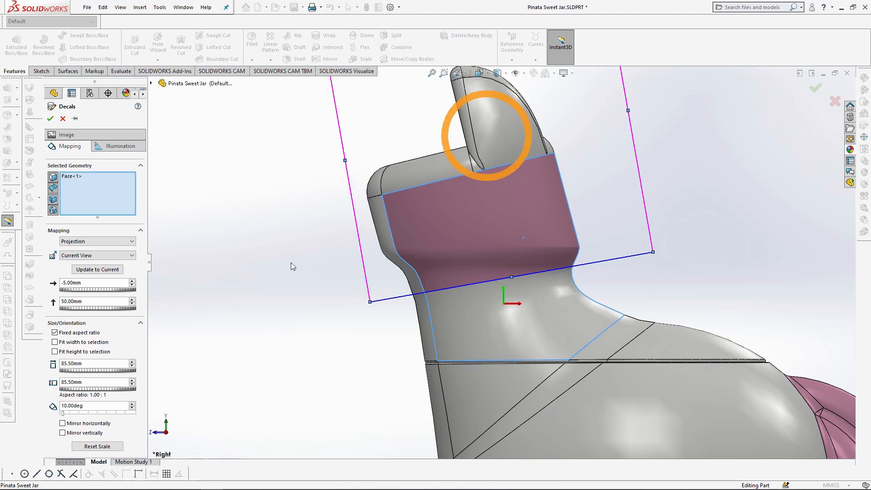
middle_click_drag(291, 263, 471, 282)
left_click(516, 295)
left_click(516, 273)
left_click(502, 252)
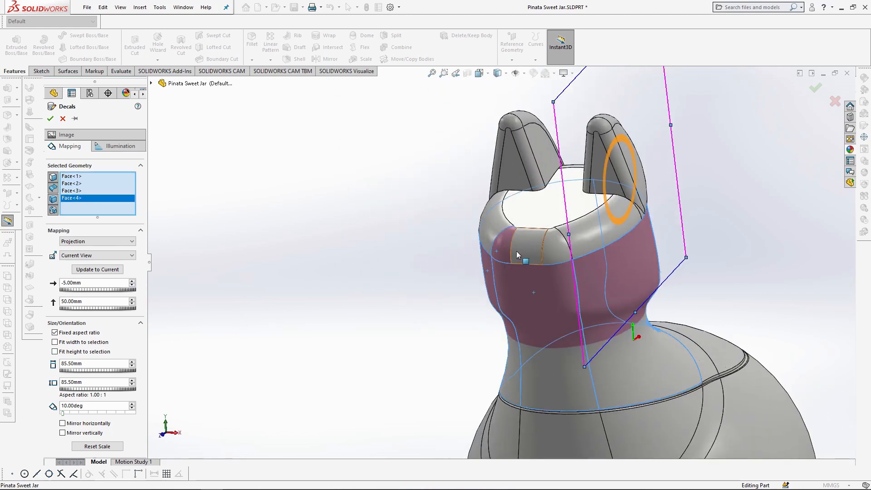
left_click(526, 250)
left_click(556, 246)
left_click(545, 208)
Add the head's remaining far-side and rear faces, including small fillets around the ears, and apply the pink decal
middle_click_drag(544, 208, 577, 254)
left_click(552, 204)
left_click(476, 234)
left_click(480, 116)
scroll(402, 307, "down", 5)
left_click(415, 271)
scroll(416, 270, "up", 5)
middle_click_drag(385, 295, 595, 373)
scroll(466, 269, "down", 4)
middle_click_drag(467, 268, 468, 345)
left_click(481, 254)
scroll(544, 320, "up", 6)
middle_click_drag(544, 319, 314, 282)
key("Return")
Create a decal from Pinata Ears.jpg in the Right view and open its mapping settings
left_click(480, 73)
left_click(507, 112)
left_click(864, 125)
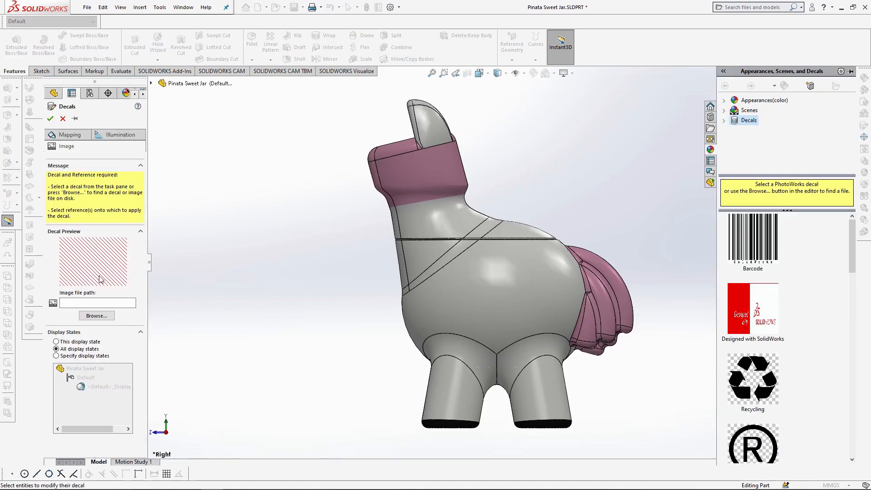
left_click(96, 316)
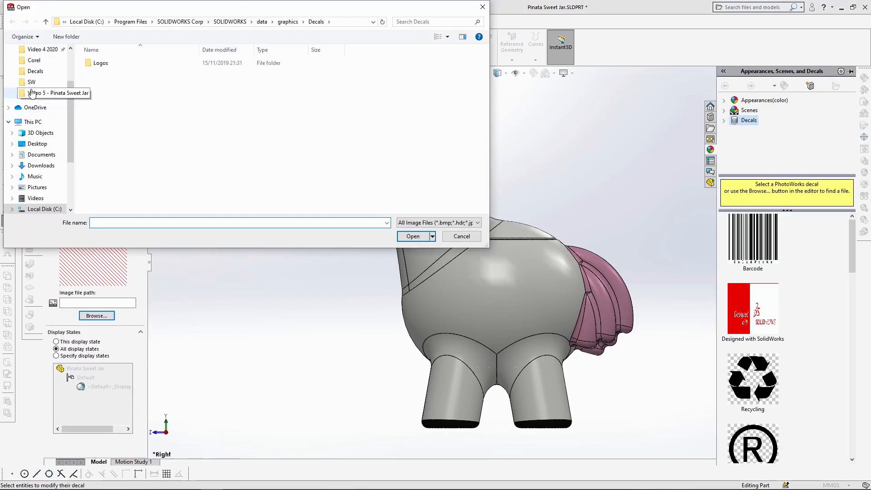
left_click(36, 71)
left_click(159, 72)
left_click(414, 236)
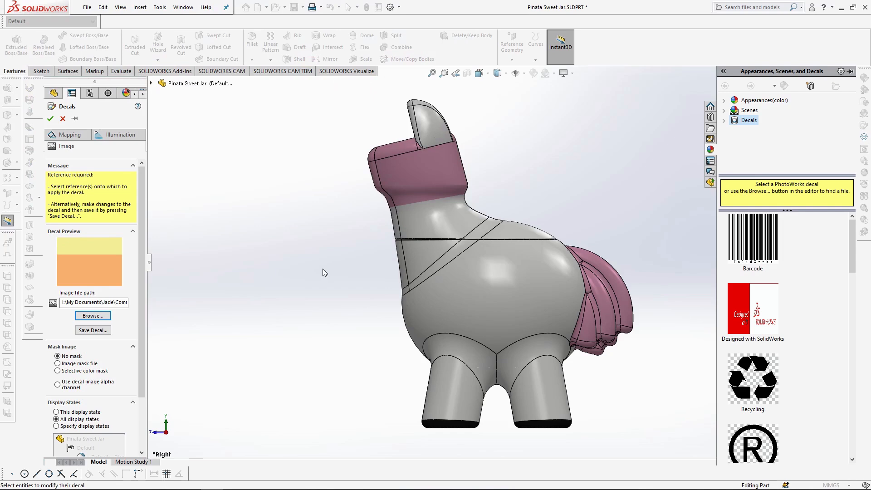
left_click(68, 135)
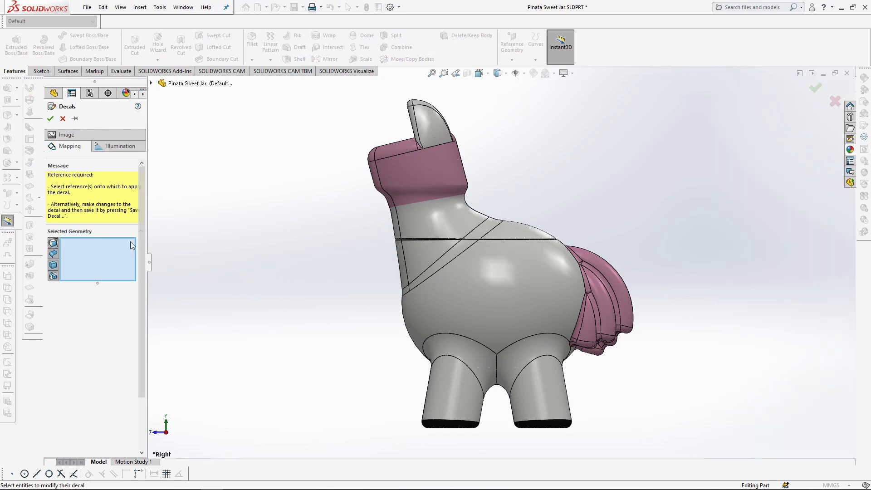
Project the ears decal from the current view onto the ear's side face, 34 mm high, rotated 14 degrees and raised about 3.2 mm
left_click(427, 142)
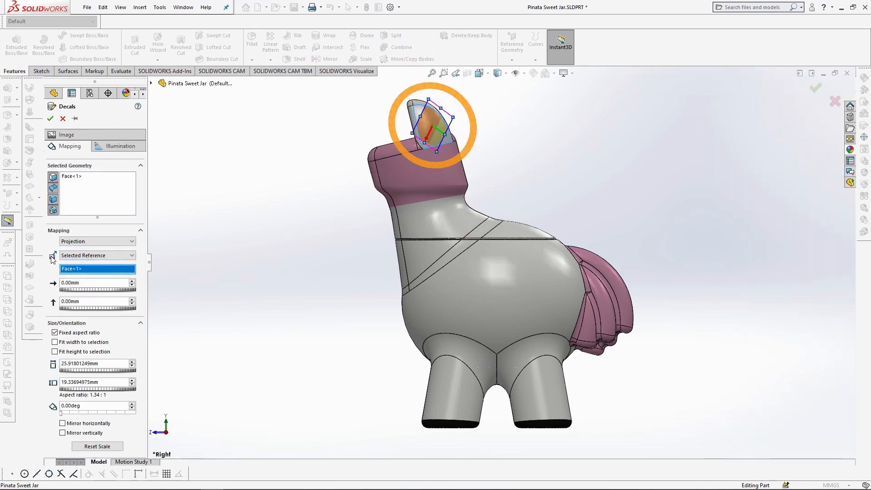
left_click(91, 256)
left_click(80, 284)
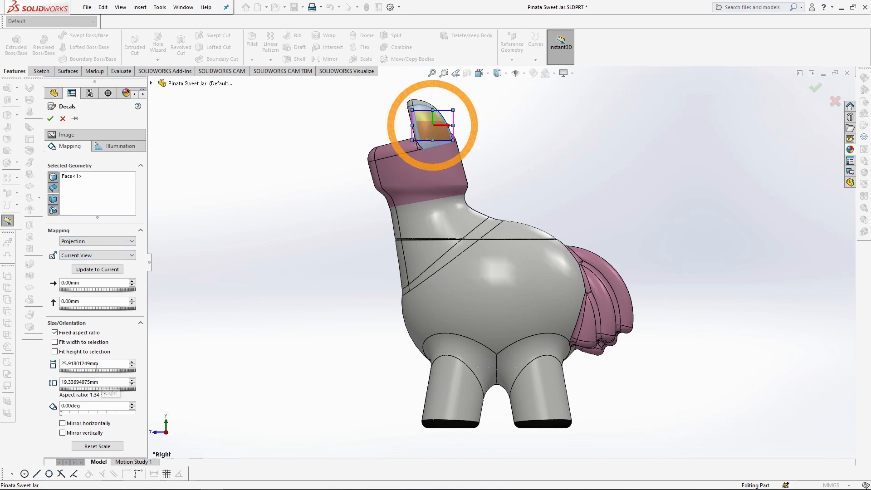
key("Return")
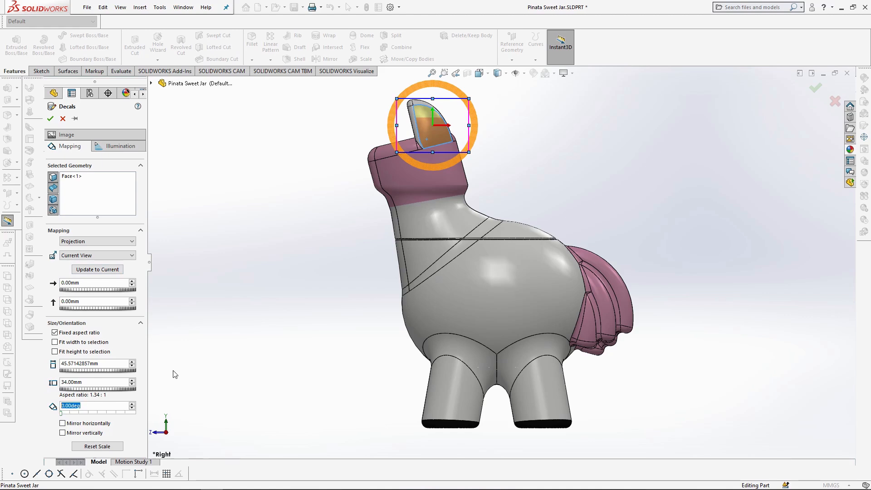
key("Return")
scroll(469, 212, "down", 8)
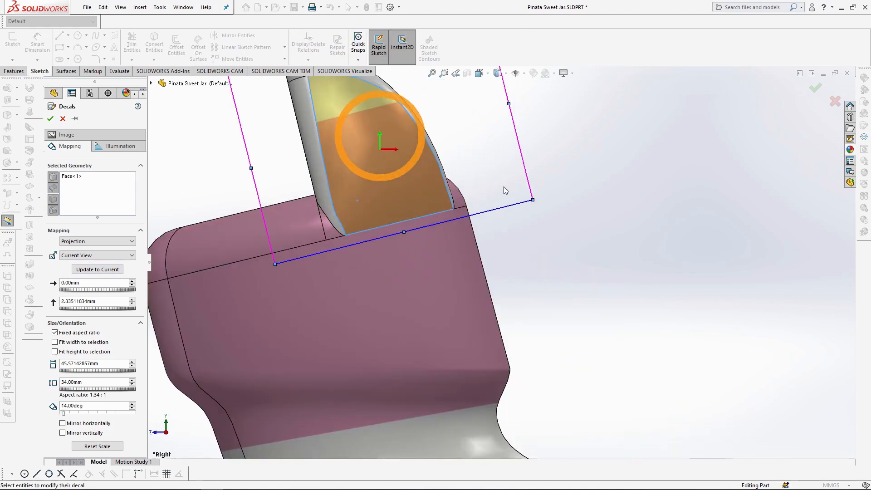
scroll(504, 187, "up", 2)
scroll(318, 196, "up", 1)
scroll(331, 194, "down", 1)
Add the rounded tip, edge fillets and inner face of the first ear to the ears decal
middle_click_drag(376, 255, 467, 267)
left_click(347, 141)
scroll(363, 154, "down", 3)
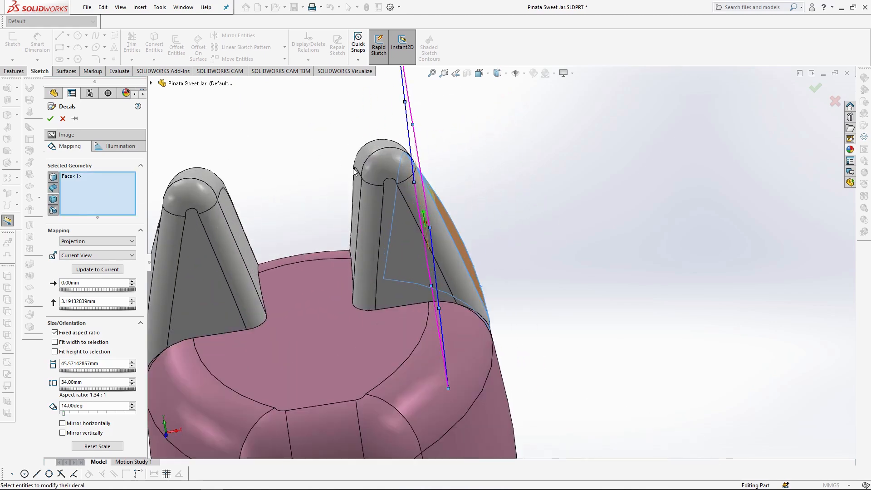
left_click(363, 155)
left_click(356, 188)
left_click(369, 203)
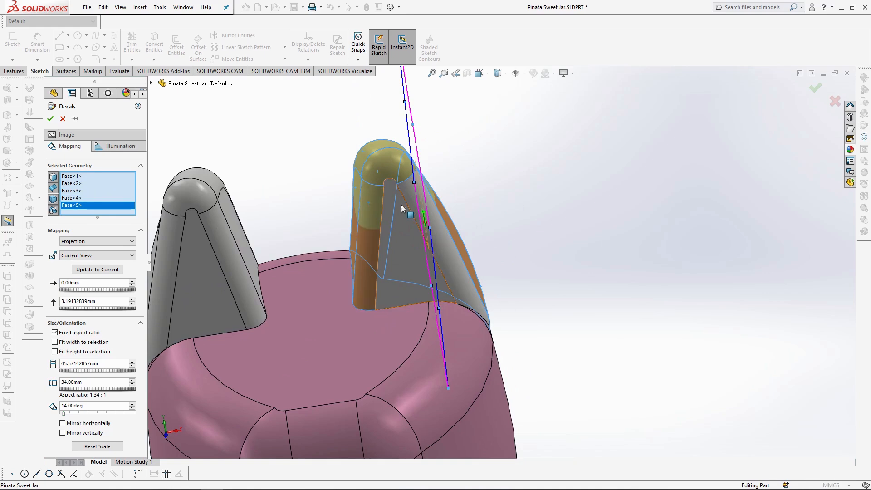
left_click(398, 204)
left_click(401, 188)
Add all faces of the second ear to the ears decal and apply it
left_click(209, 228)
left_click(183, 232)
left_click(202, 238)
left_click(197, 193)
left_click(233, 219)
left_click(213, 179)
middle_click_drag(213, 180, 242, 262)
left_click(242, 262)
middle_click_drag(298, 278, 455, 342)
scroll(391, 274, "up", 3)
key("Return")
Create a decal from Pinata Reins.png in the Right view, masked with the decal image's alpha channel
scroll(495, 290, "up", 4)
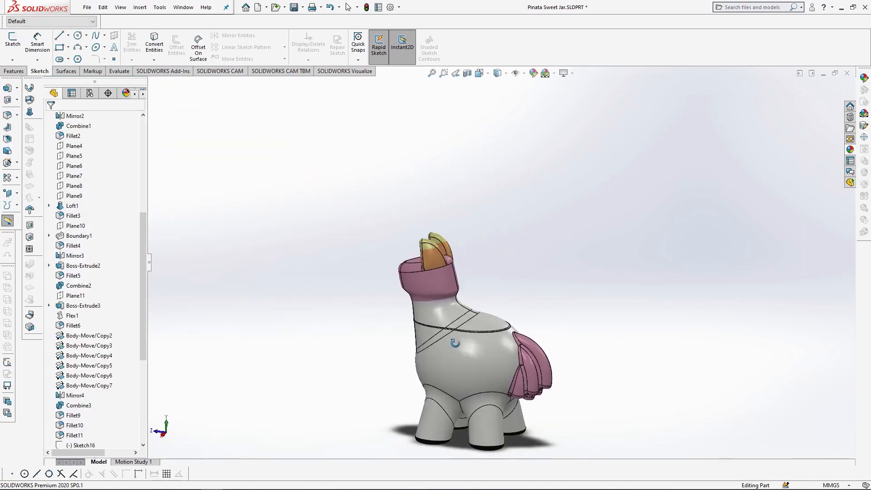
left_click(480, 73)
left_click(522, 126)
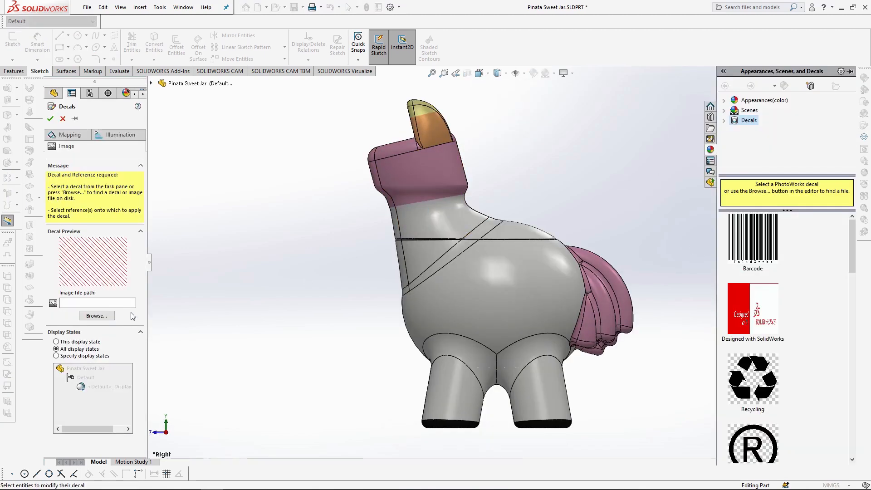
left_click(96, 316)
left_click(259, 85)
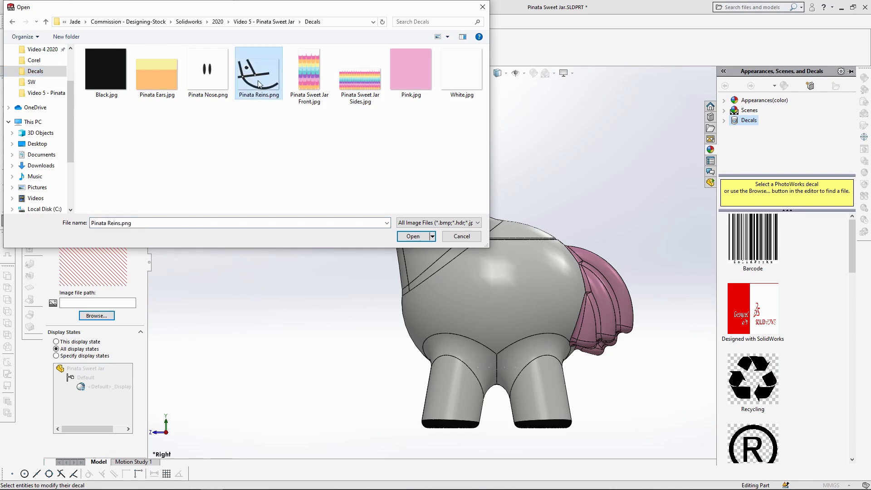
left_click(416, 240)
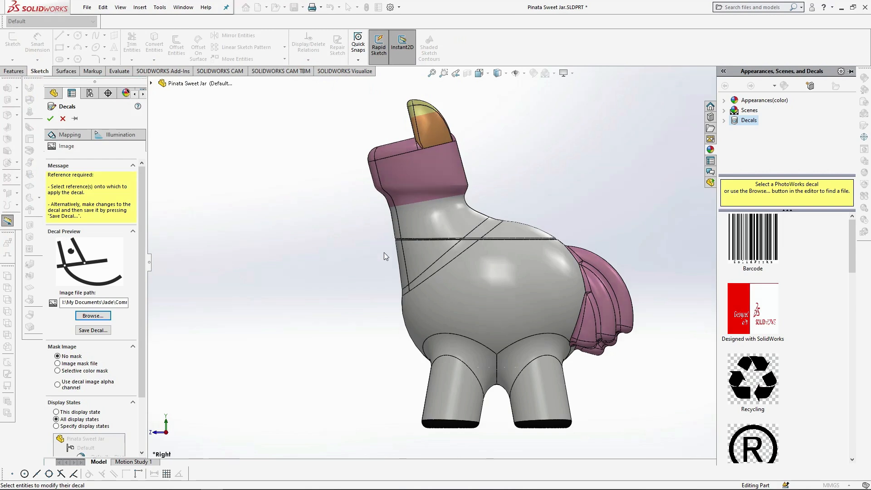
left_click(58, 385)
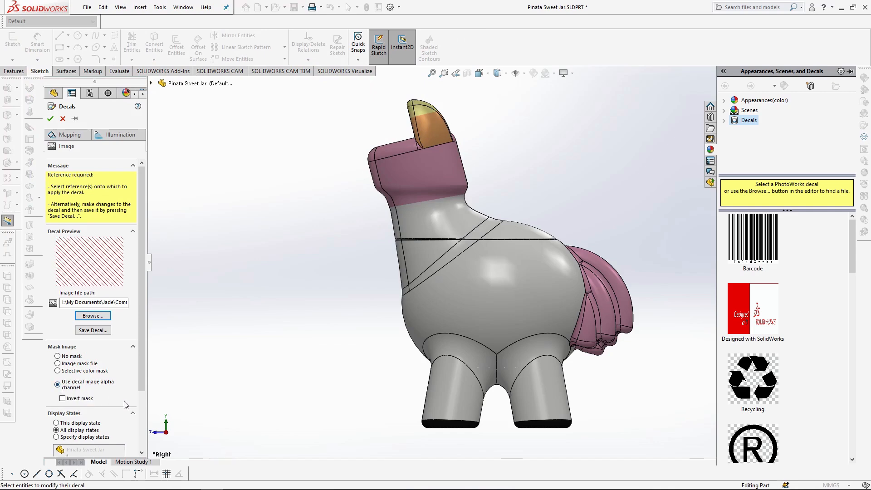
left_click(63, 135)
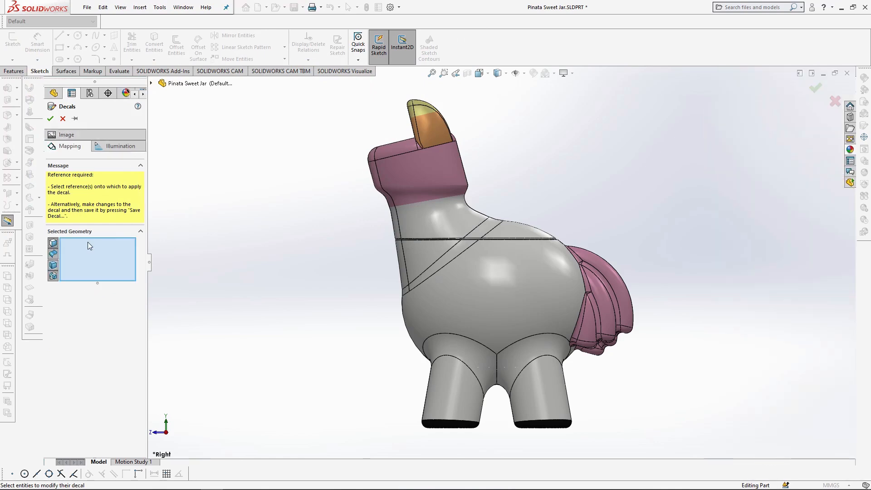
Project the reins decal from the current view onto the head's side face and set its height to 63.5 mm
left_click(440, 178)
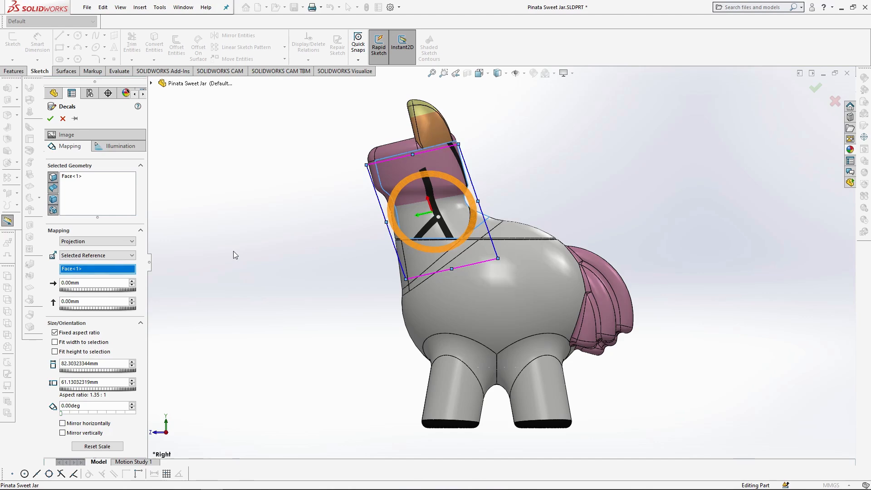
left_click(93, 255)
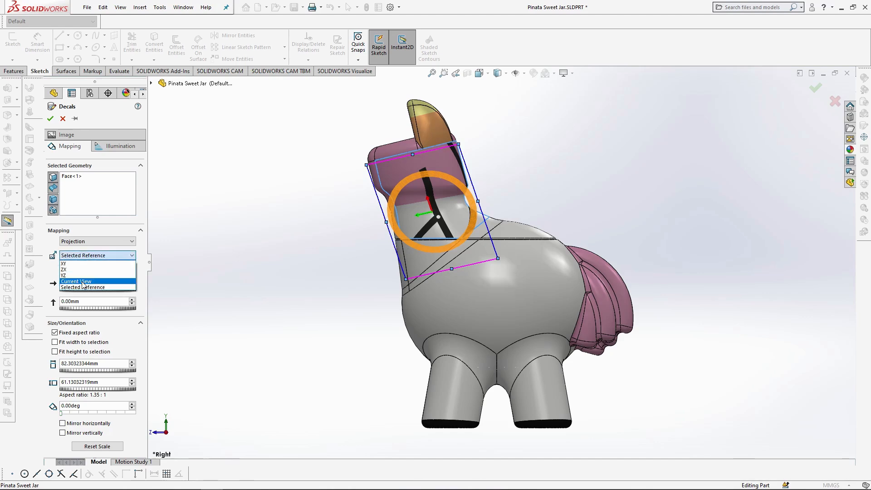
left_click(93, 281)
scroll(477, 151, "down", 1)
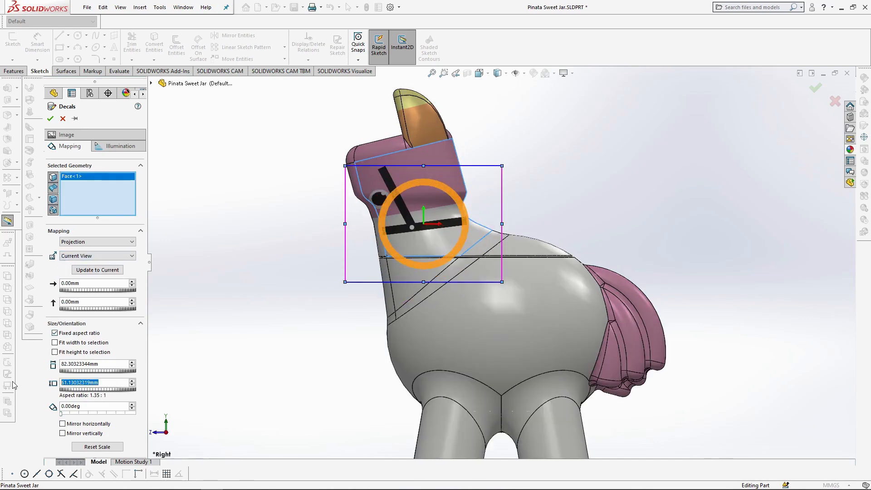
type("63.58")
key("Return")
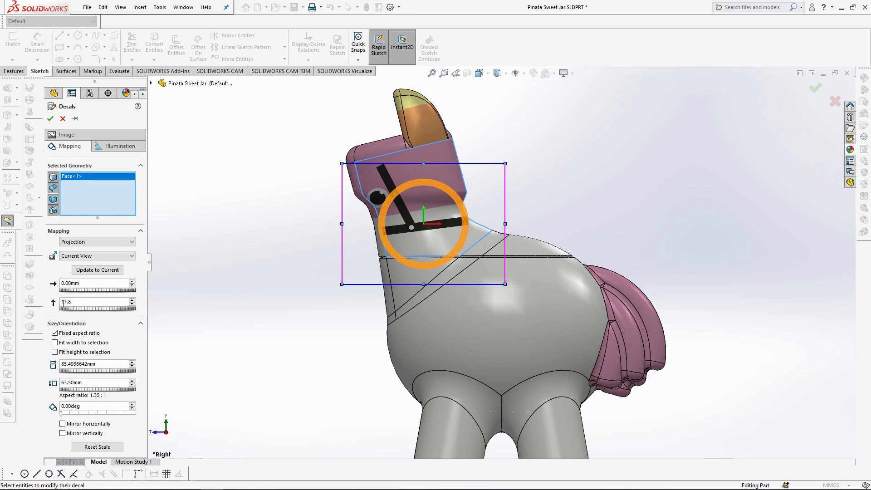
Offset the reins decal 17.8 mm vertically and 7 mm horizontally to align it with the head
key("Return")
left_click_drag(103, 282, 57, 281)
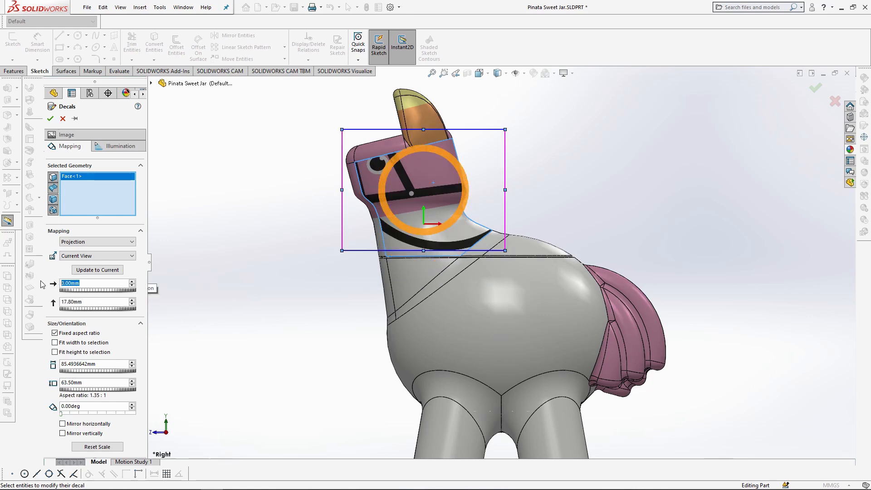
key("Return")
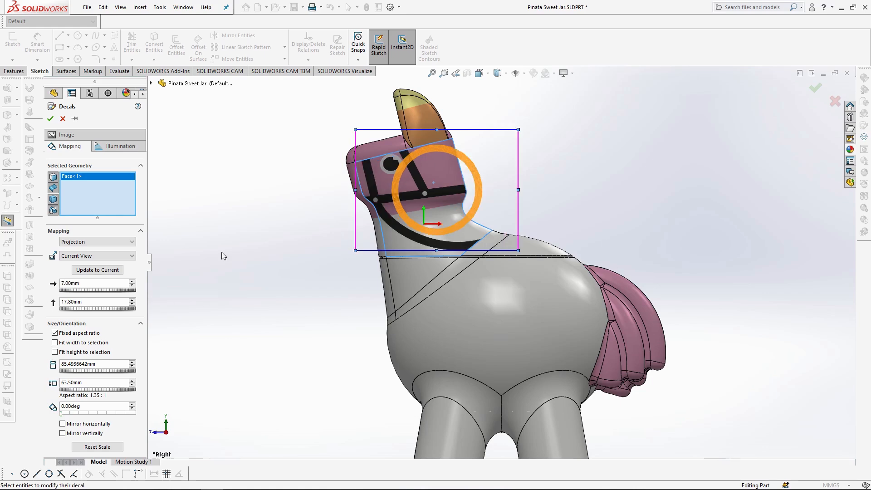
Add the muzzle's front, edge and top faces to the reins decal
scroll(454, 198, "down", 3)
left_click(313, 180)
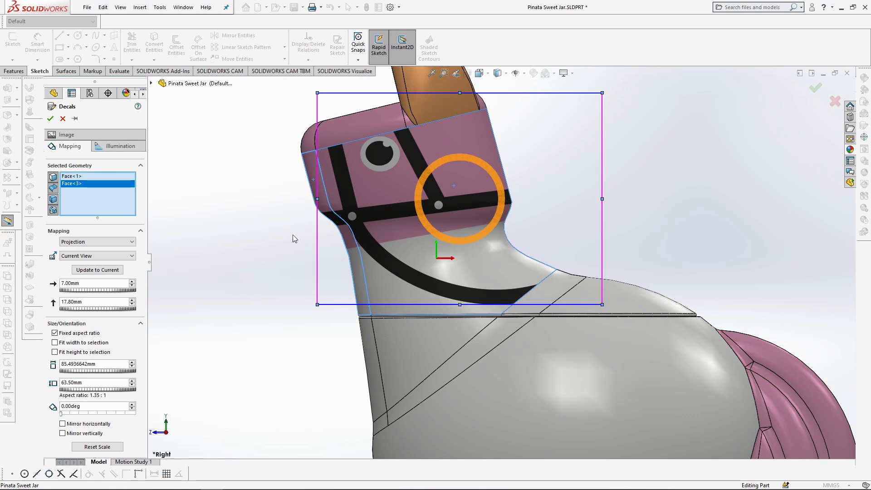
middle_click_drag(292, 149, 315, 169)
left_click(359, 166)
left_click(334, 163)
left_click(321, 141)
left_click(355, 108)
middle_click_drag(345, 131, 381, 204)
left_click(345, 146)
left_click(463, 150)
middle_click_drag(472, 150, 486, 172)
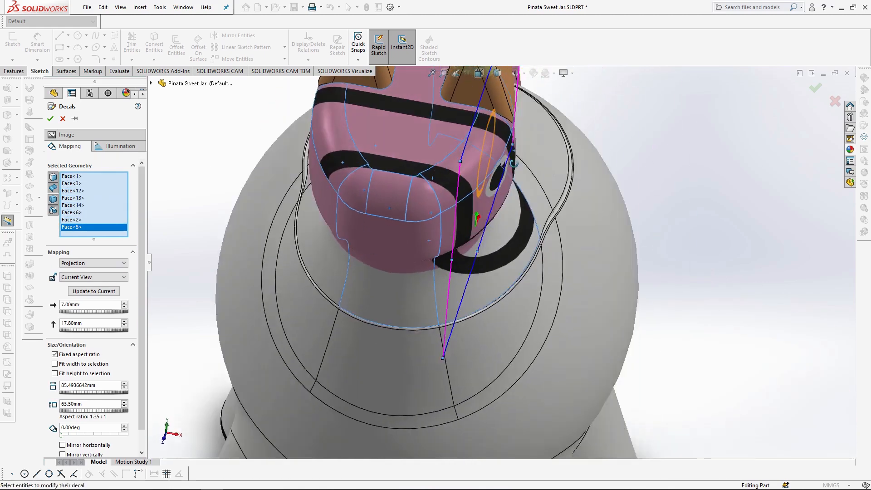
Add the faces around the ears and the remaining head faces to the reins decal
scroll(502, 146, "down", 4)
left_click(479, 198)
scroll(479, 198, "up", 4)
scroll(386, 212, "down", 4)
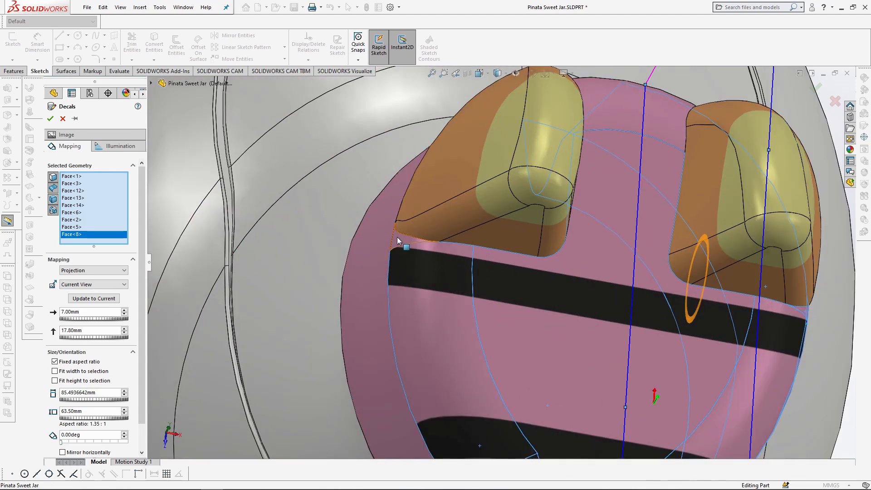
left_click(398, 239)
left_click(374, 295)
scroll(375, 295, "up", 6)
middle_click_drag(409, 191, 450, 158)
left_click(450, 159)
left_click(481, 152)
left_click(514, 144)
middle_click_drag(513, 144, 546, 130)
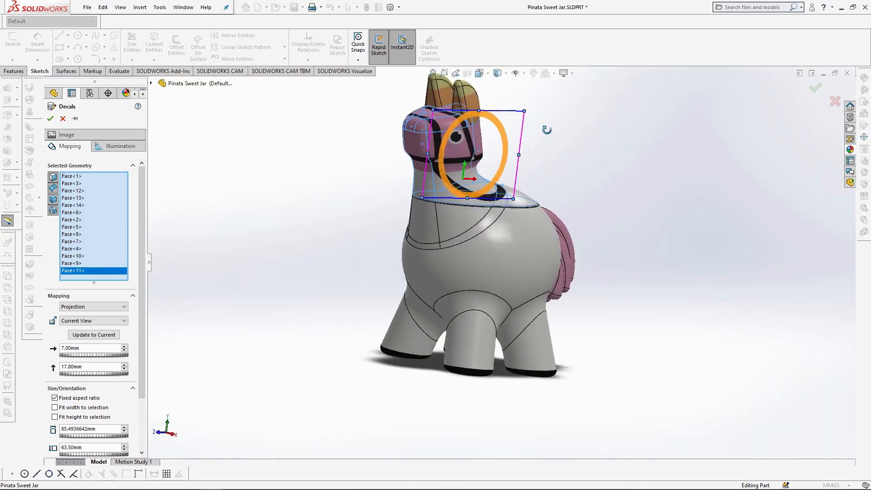
Apply the reins decal and save the part
scroll(454, 130, "down", 5)
middle_click_drag(452, 239, 468, 251)
left_click(50, 119)
middle_click_drag(386, 232, 431, 279)
left_click(488, 72)
left_click(508, 112)
key("ctrl+s")
Create a decal from Pinata Nose.png in the Front view, masked with the decal image's alpha channel
left_click(479, 73)
left_click(496, 110)
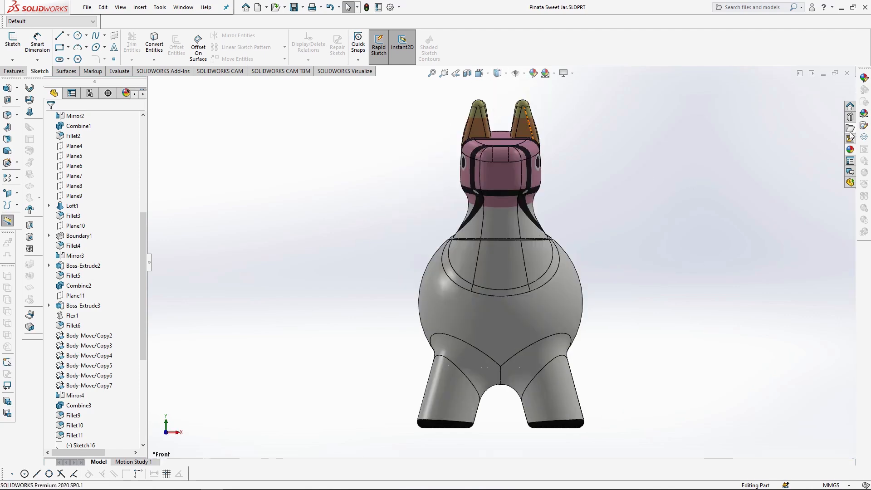
left_click(97, 315)
left_click(43, 93)
left_click(40, 71)
double_click(195, 78)
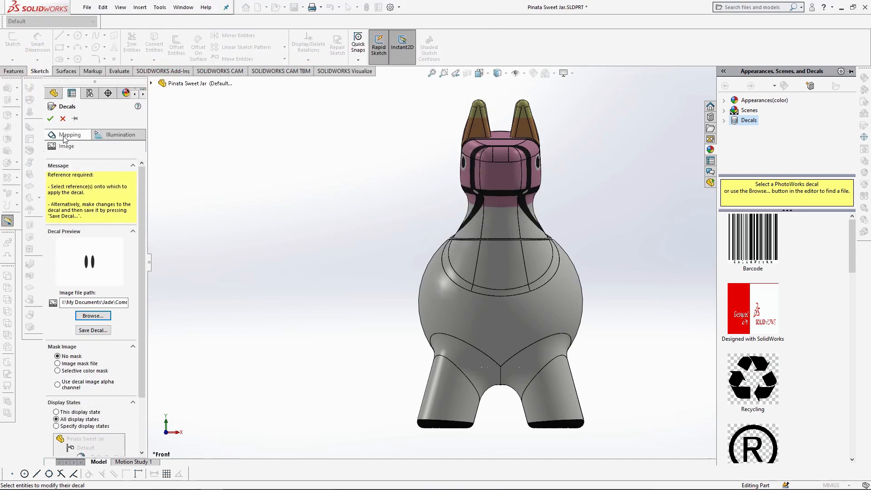
left_click(58, 385)
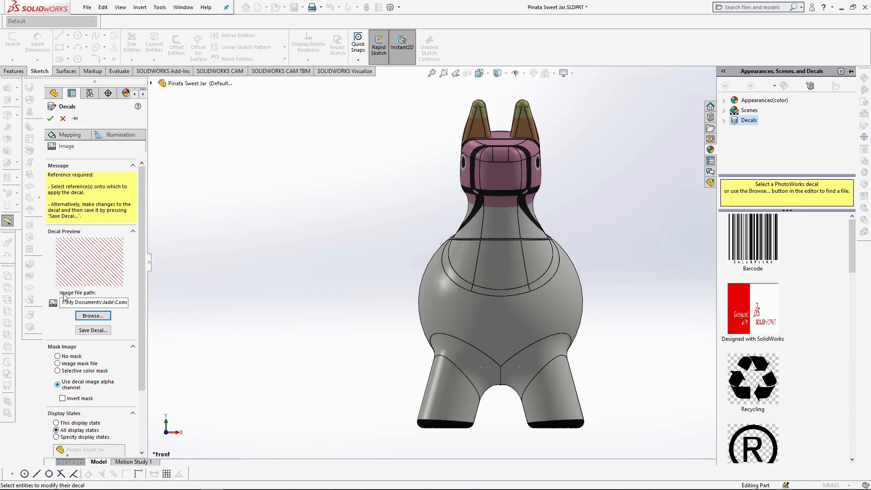
left_click(67, 135)
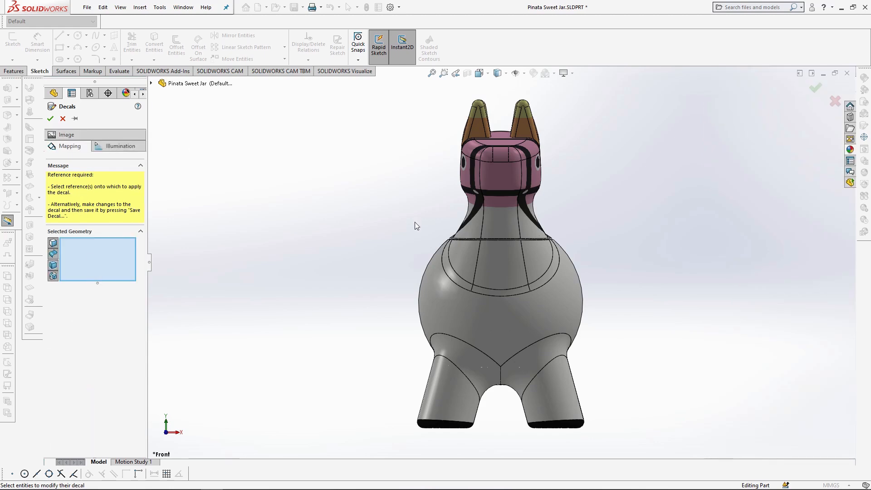
Map the nose decal onto the muzzle's front face, 40 mm wide, raise it to nostril height and apply it
left_click(497, 175)
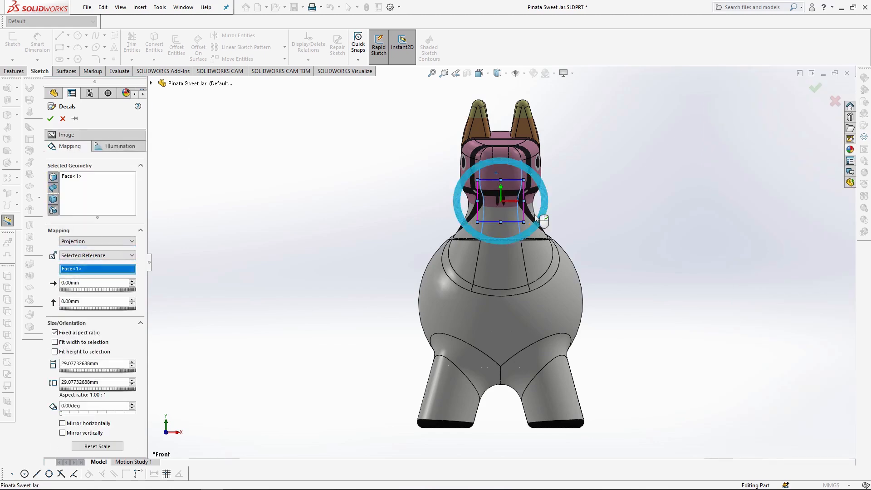
scroll(553, 150, "down", 3)
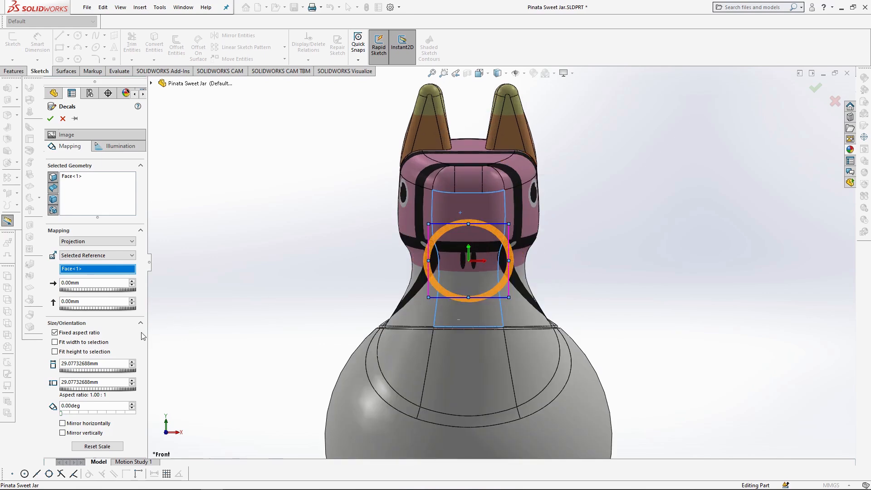
double_click(96, 364)
type("40")
key("Return")
double_click(91, 302)
key("Return")
middle_click_drag(262, 287, 544, 243)
left_click(49, 119)
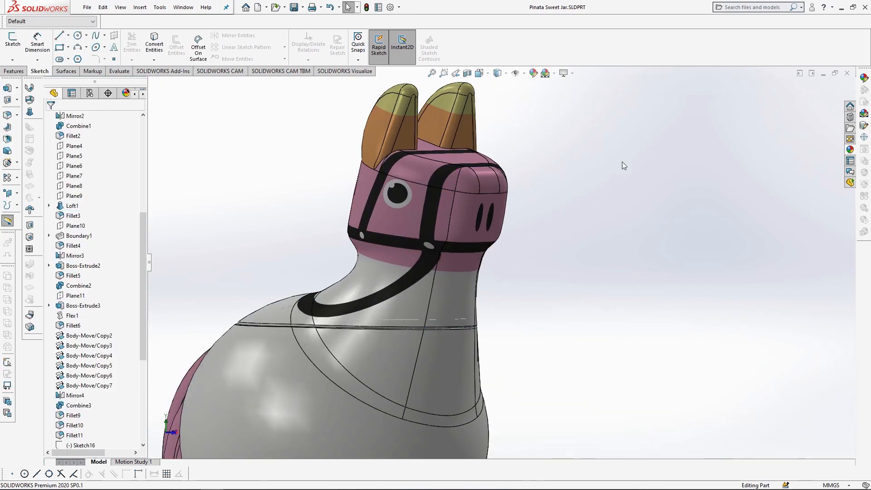
Create a decal from Pinata Sweet Jar Sides.jpg in the Right view
key("ctrl+4")
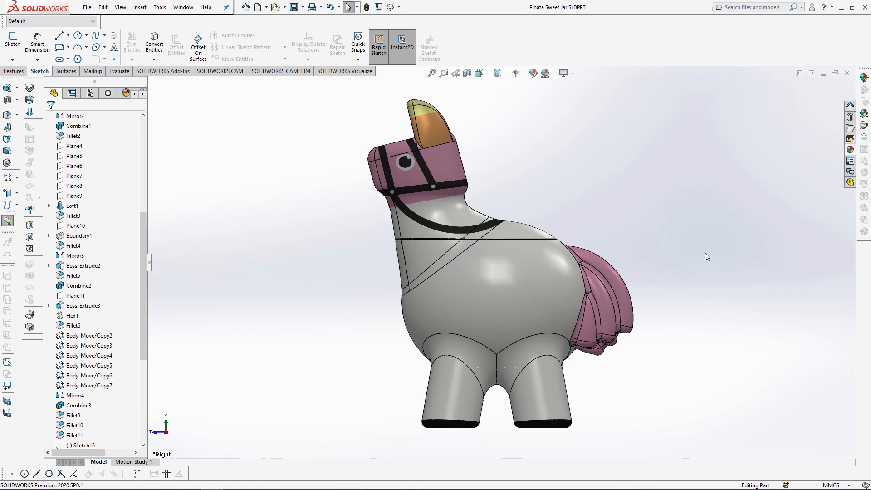
left_click(864, 126)
left_click(97, 315)
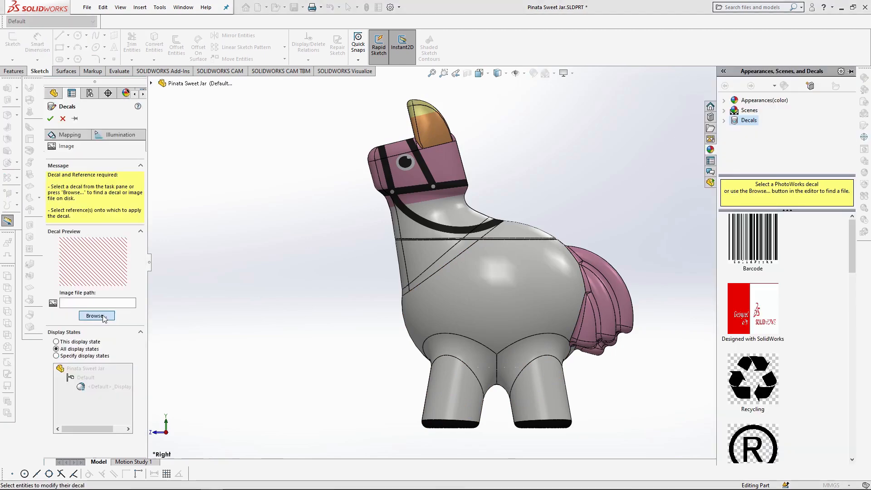
left_click(360, 77)
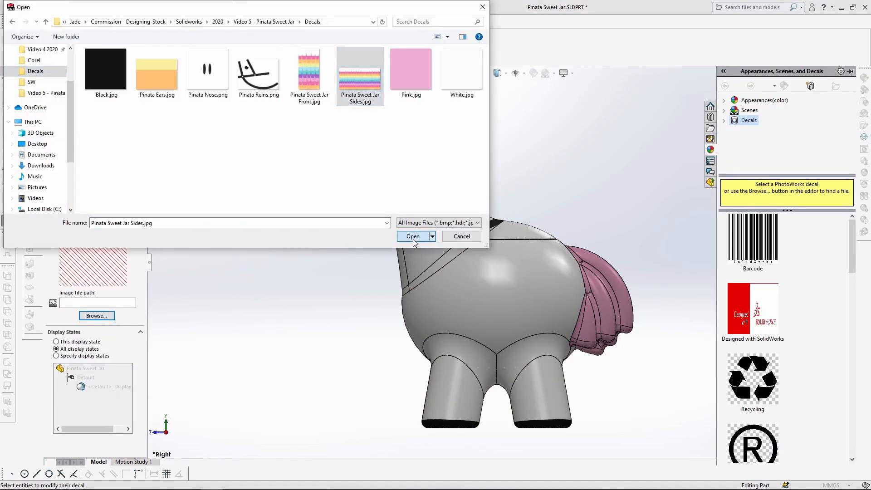
left_click(413, 236)
left_click(70, 136)
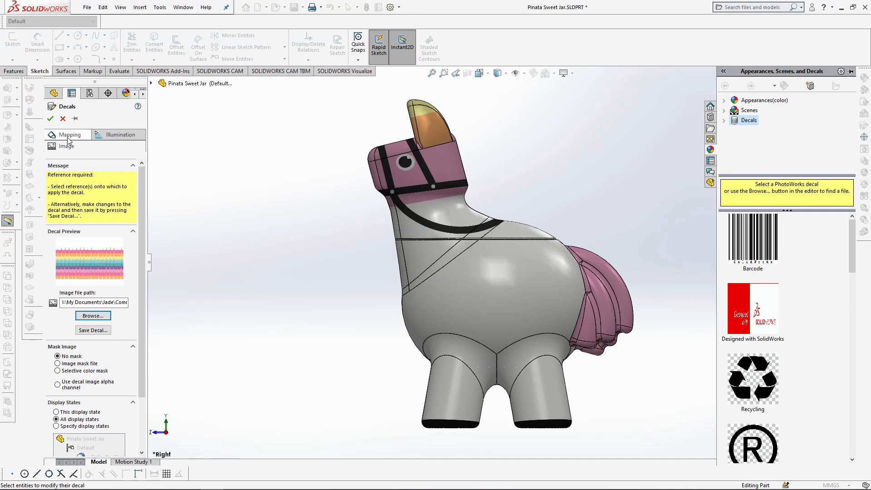
Project the sides decal from the current view onto the main body face and set its height to 118.5 mm
left_click(507, 325)
left_click(93, 241)
left_click(104, 270)
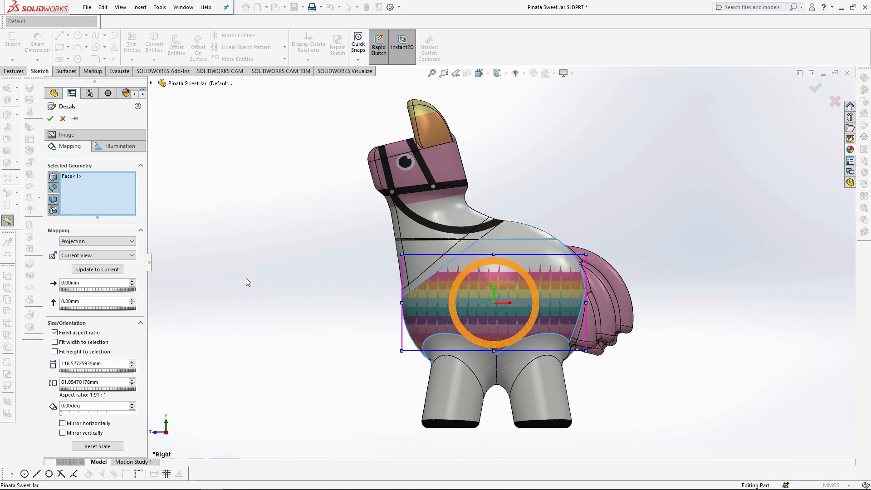
left_click(98, 270)
left_click_drag(105, 382, 49, 385)
type("11")
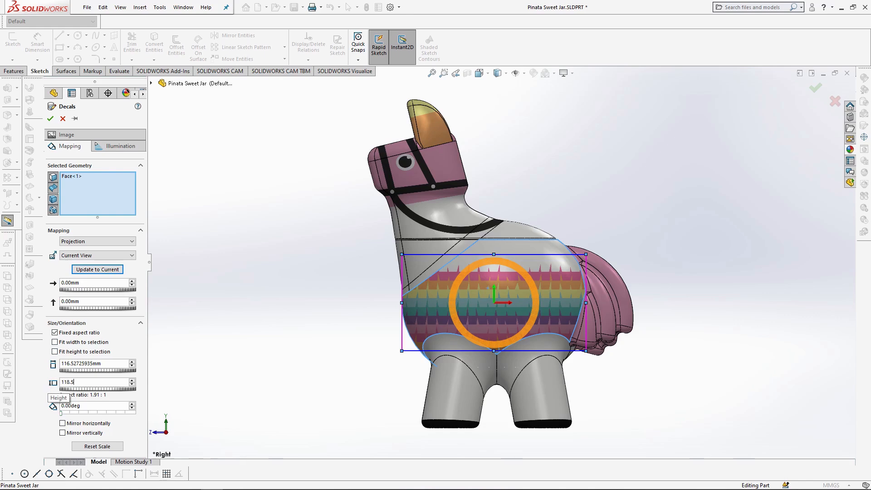
type("8.5")
key("Return")
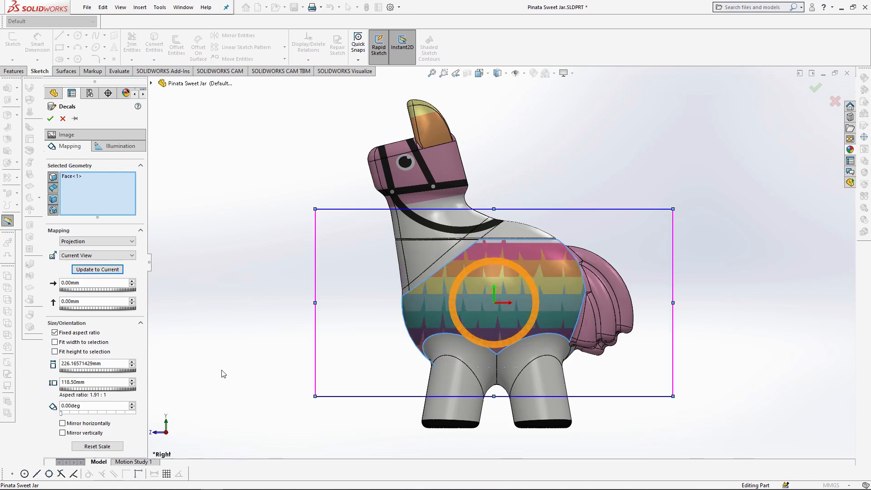
Offset the sides decal 22 mm horizontally and -13 mm vertically
double_click(82, 283)
double_click(99, 301)
type("-13")
key("Return")
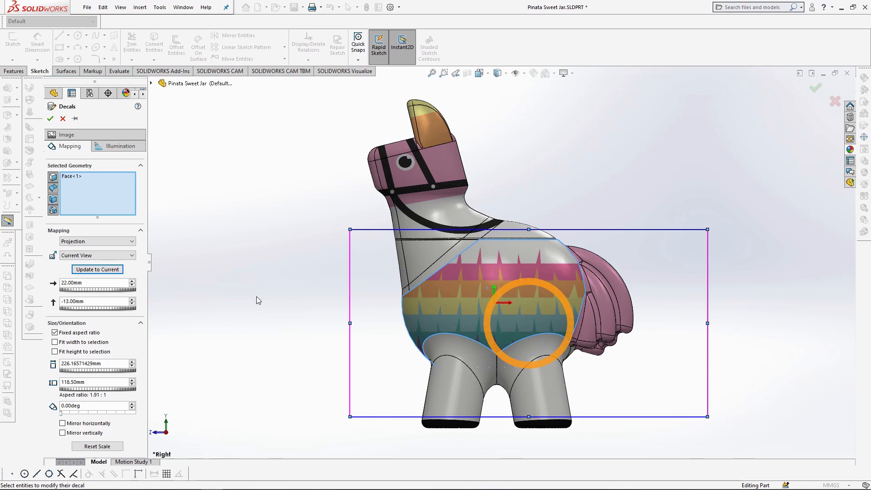
Add the faces of the front and hind legs on the llama's near side to the sides decal
middle_click_drag(202, 294, 327, 331)
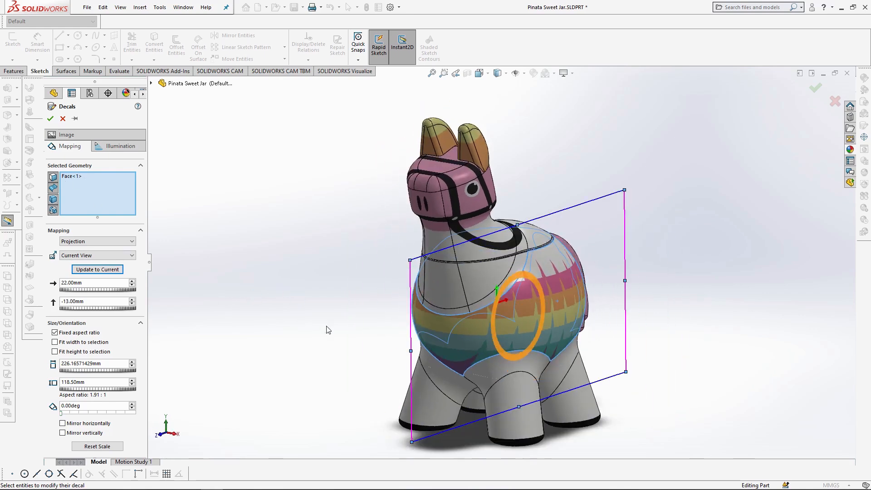
scroll(546, 397, "down", 3)
middle_click_drag(488, 379, 539, 378)
left_click(481, 386)
left_click(494, 327)
left_click(537, 381)
left_click(529, 318)
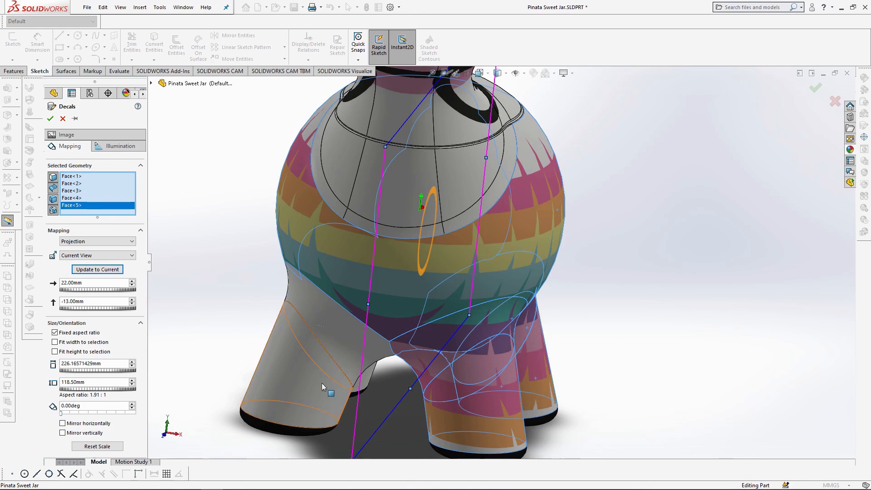
Add the faces of the two legs on the opposite side to the sides decal
left_click(322, 383)
left_click(345, 336)
middle_click_drag(345, 336, 403, 286)
left_click(258, 363)
middle_click_drag(321, 361, 228, 346)
left_click(279, 318)
scroll(227, 363, "down", 3)
left_click(227, 346)
Add the remaining neck, chest and upper body faces to the sides decal and apply it
scroll(227, 346, "up", 5)
middle_click_drag(338, 167, 358, 116)
left_click(441, 170)
middle_click_drag(441, 170, 444, 247)
scroll(452, 186, "up", 2)
scroll(443, 252, "down", 4)
left_click(444, 254)
left_click(460, 219)
left_click(470, 231)
left_click(472, 248)
middle_click_drag(549, 273, 585, 301)
left_click(585, 301)
left_click(550, 290)
scroll(681, 308, "up", 3)
middle_click_drag(690, 322, 606, 285)
left_click(51, 119)
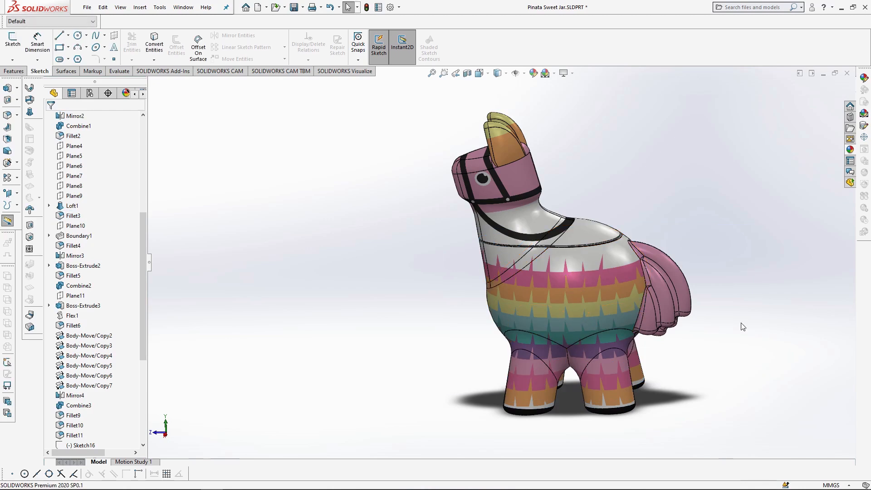
Check the stripes from the Left view, then create a decal from Pinata Sweet Jar Front.jpg in the Front view
left_click(479, 73)
left_click(481, 98)
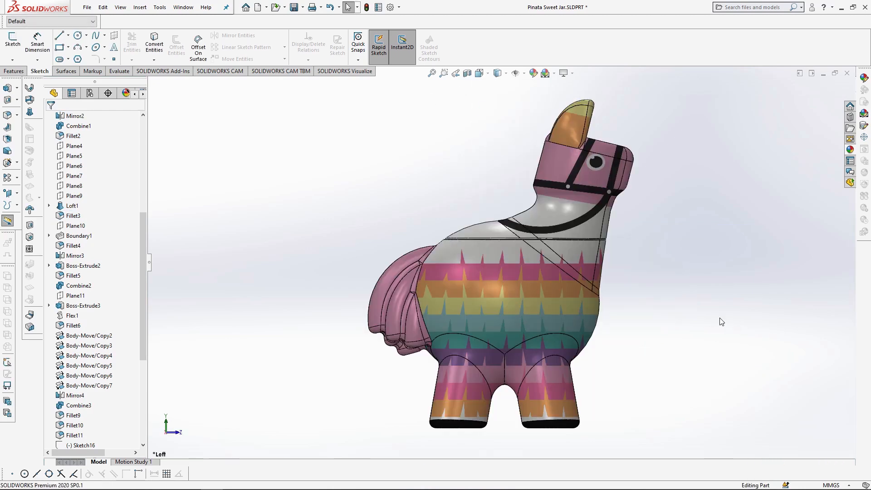
left_click(480, 73)
left_click(505, 111)
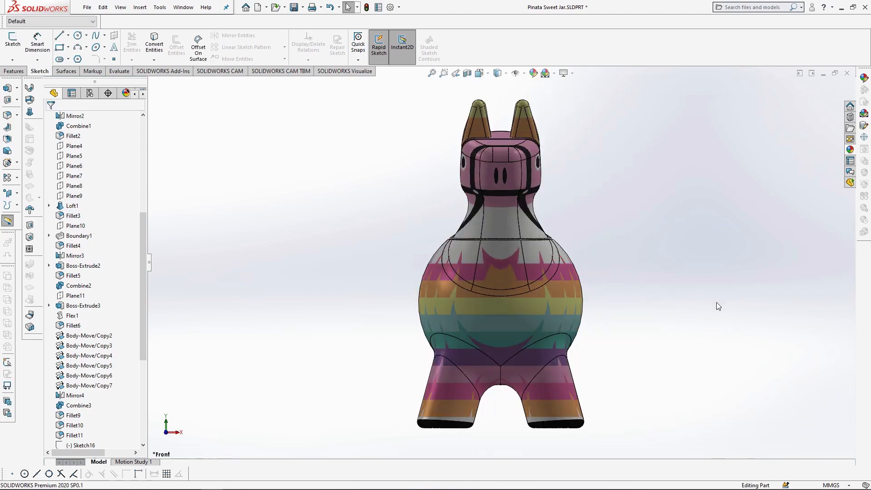
left_click(864, 125)
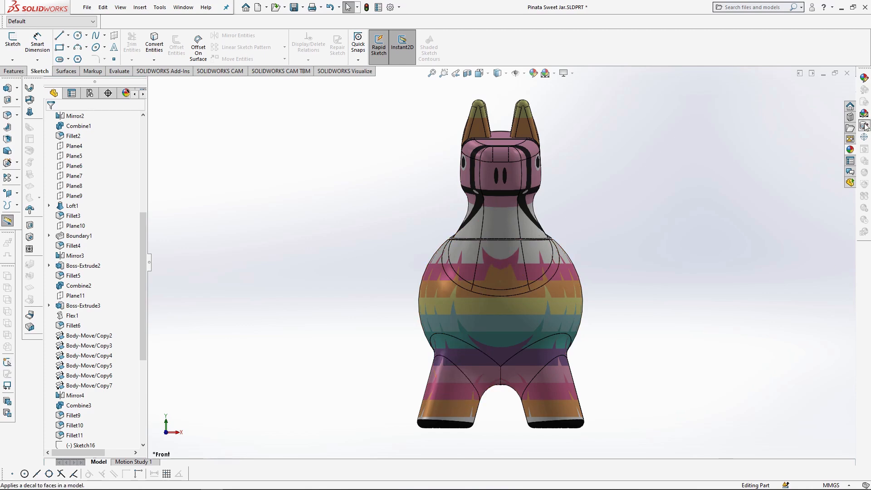
left_click(96, 315)
left_click(35, 71)
left_click(309, 77)
left_click(413, 236)
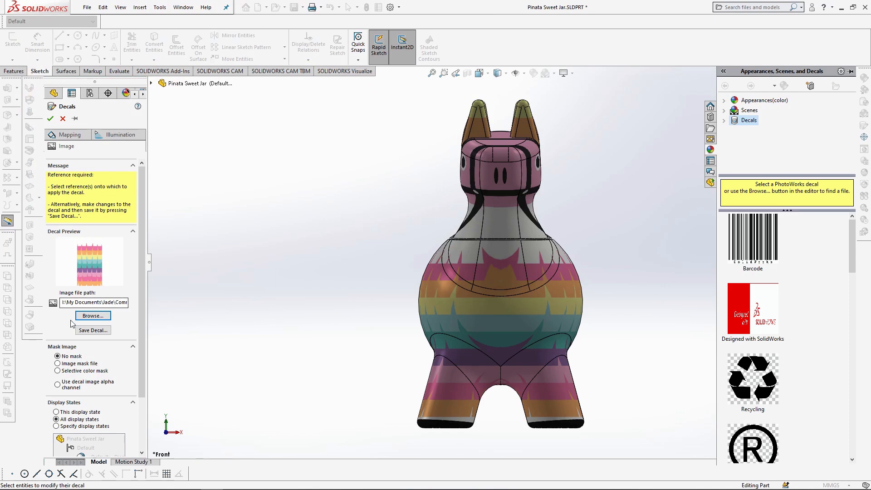
left_click(68, 134)
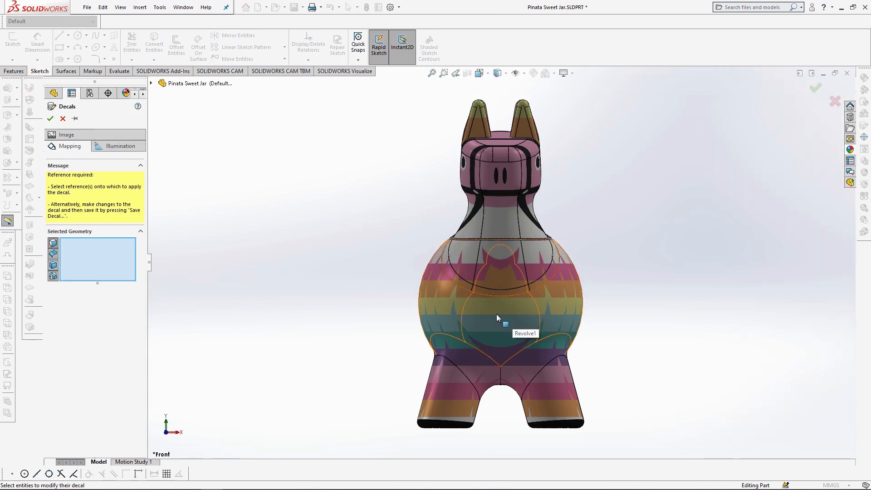
Select the front face of the round body for the front decal and project the image from the current view
left_click(496, 314)
left_click(113, 277)
left_click(86, 293)
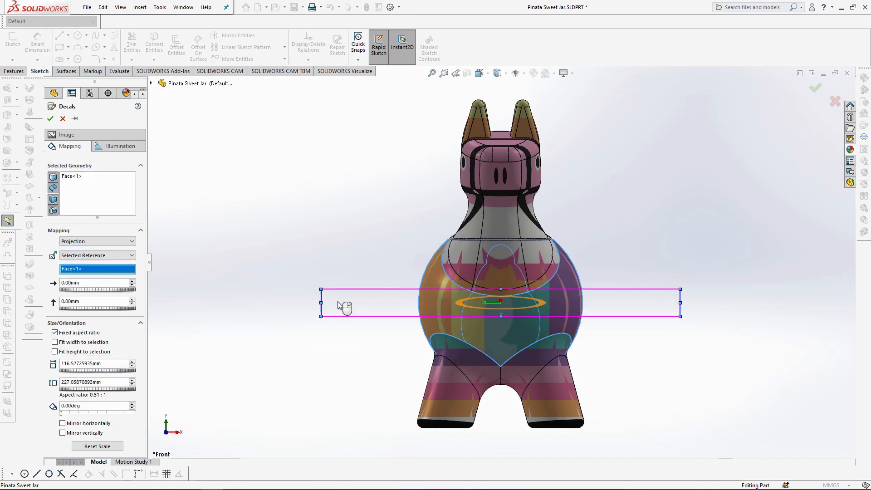
left_click(88, 256)
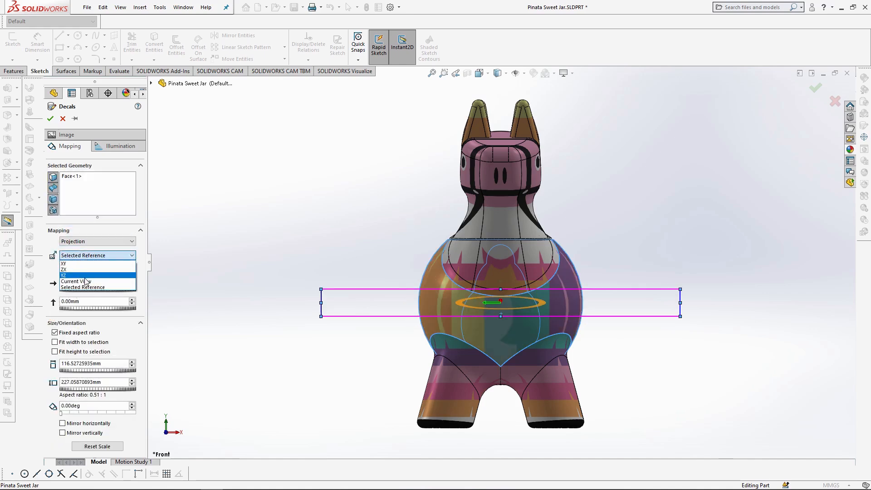
left_click(86, 282)
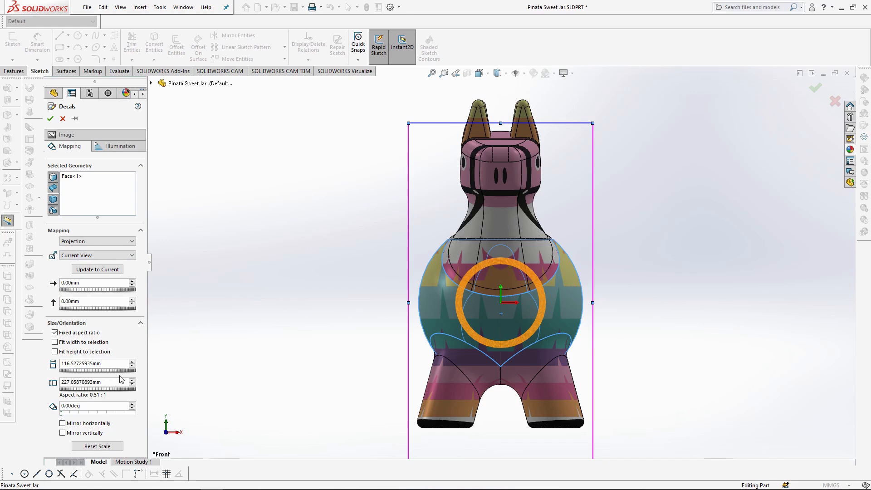
Set the front decal's height to 118.5 mm and its vertical offset to -13 mm
double_click(87, 382)
type("118")
key("Return")
double_click(78, 301)
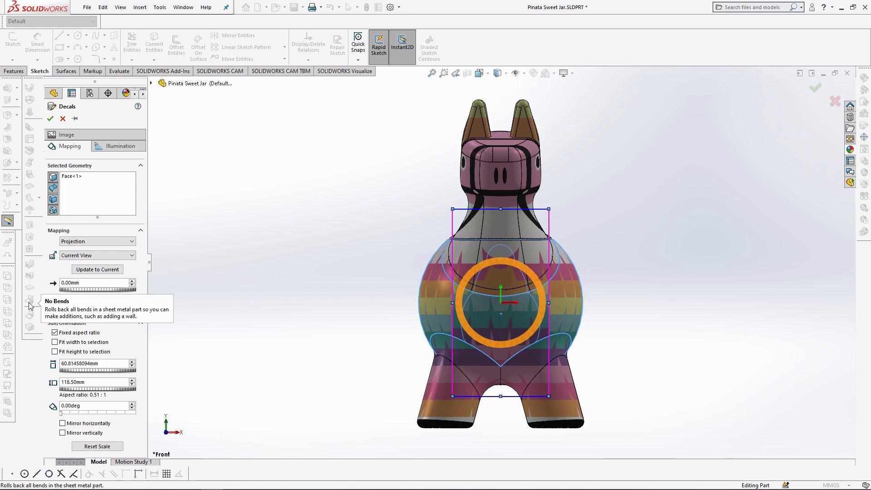
type("-13")
key("Return")
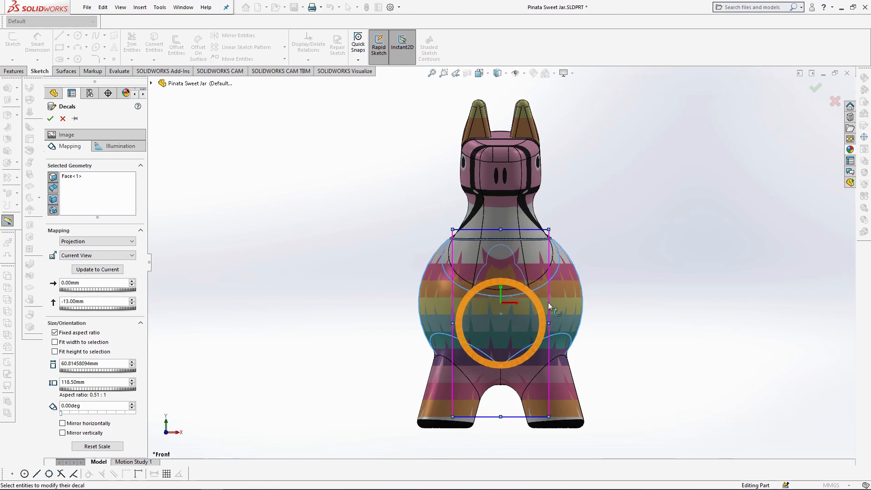
Release the front decal's fixed aspect ratio and set its width to 62.5 mm
scroll(554, 308, "down", 4)
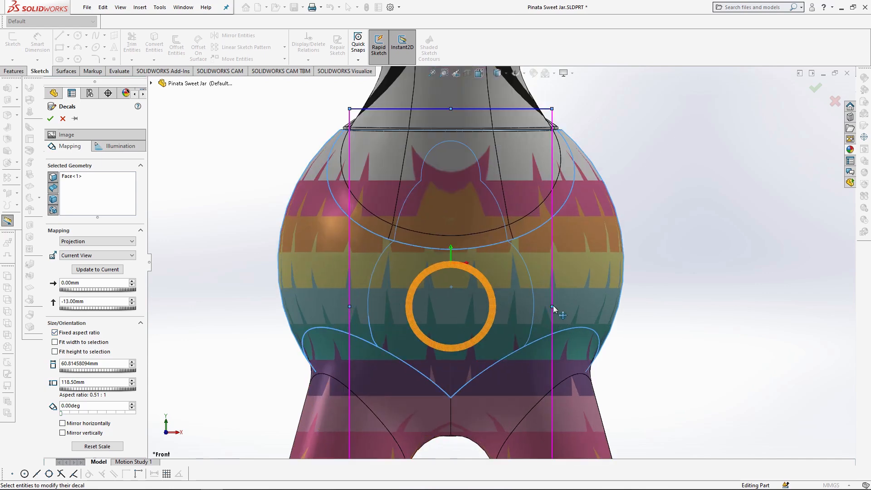
left_click(54, 332)
type("62.5")
key("Return")
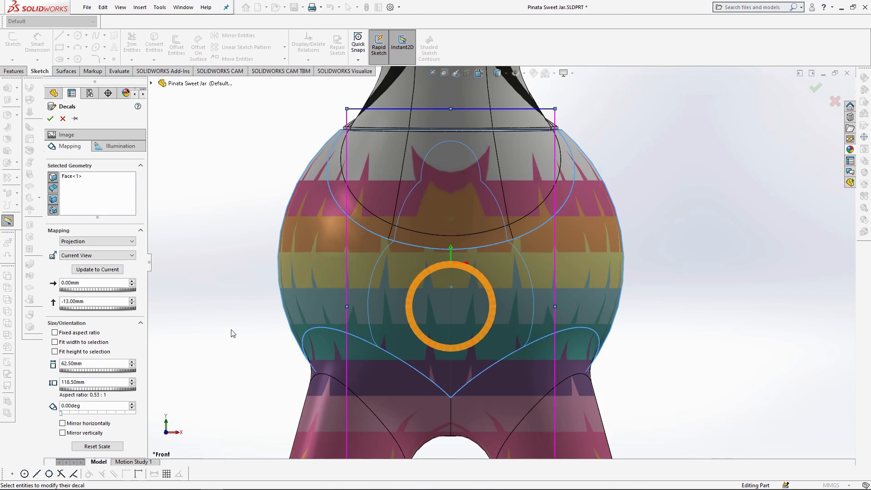
Add the faces at the front of the llama's body and legs to the front decal
scroll(440, 227, "up", 3)
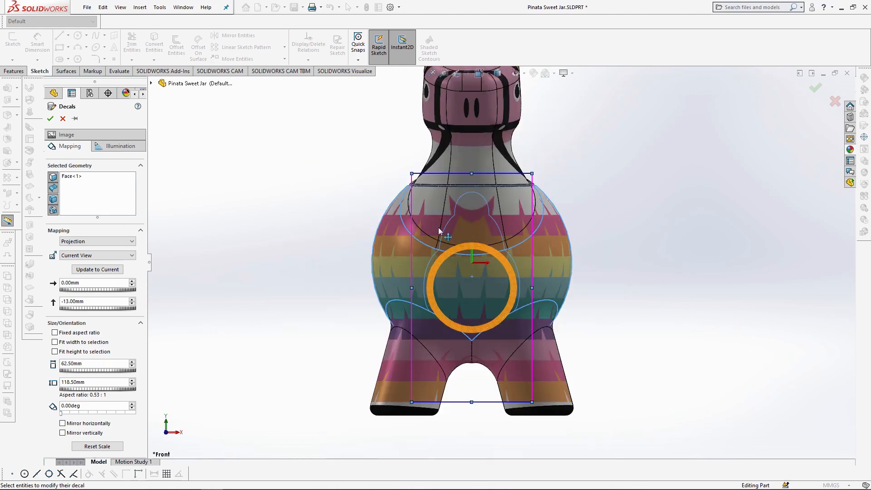
middle_click_drag(440, 227, 497, 277)
scroll(497, 277, "down", 2)
left_click(569, 310)
left_click(706, 364)
left_click(593, 381)
middle_click_drag(592, 380, 529, 355)
left_click(457, 295)
left_click(445, 253)
middle_click_drag(456, 295, 454, 272)
left_click(450, 210)
left_click(408, 230)
left_click(547, 178)
Add the remaining faces that need the front pattern to the decal, checking the llama from several angles
middle_click_drag(645, 182, 581, 200)
left_click(581, 200)
left_click(619, 246)
middle_click_drag(620, 246, 475, 341)
left_click(561, 345)
left_click(585, 341)
middle_click_drag(586, 341, 626, 356)
scroll(562, 282, "down", 3)
left_click(562, 296)
left_click(450, 372)
middle_click_drag(450, 386, 701, 188)
scroll(701, 188, "up", 3)
scroll(635, 227, "down", 3)
middle_click_drag(635, 227, 567, 236)
scroll(740, 357, "down", 3)
scroll(740, 357, "up", 3)
mouse_move(739, 357)
middle_mouse_down()
mouse_move(622, 318)
mouse_move(562, 364)
mouse_move(623, 340)
middle_mouse_up()
Show the finished llama in isometric view, shaded without edges
key("ctrl+7")
left_click(501, 73)
left_click(498, 99)
left_click(481, 73)
scroll(572, 354, "up", 2)
scroll(604, 386, "down", 2)
middle_click_drag(604, 386, 547, 276)
Delete the lid body and save the remaining jar as Jar Base
left_click(431, 206)
left_click(51, 116)
left_click(86, 7)
left_click(105, 117)
left_click_drag(365, 330, 404, 330)
type("Jar Base")
left_click(628, 401)
Change the body deletion in Pinata Sweet Jar to remove the base body, and save the remaining lid as a separate part
left_click(87, 6)
left_click(237, 54)
right_click(82, 166)
left_click(97, 195)
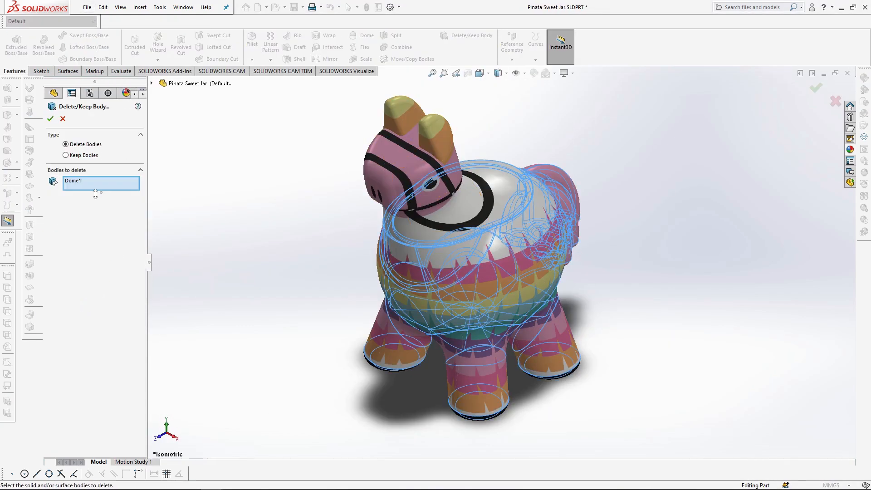
left_click(50, 118)
left_click(107, 92)
left_click(86, 7)
left_click(105, 117)
left_click(667, 248)
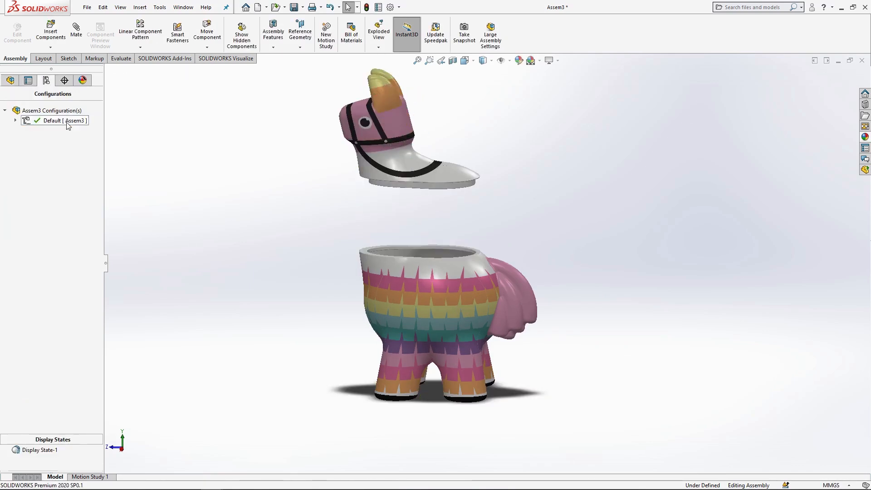
Play the assembly's exploded-view animation back and forth at double speed, and close the animation controls
right_click(68, 121)
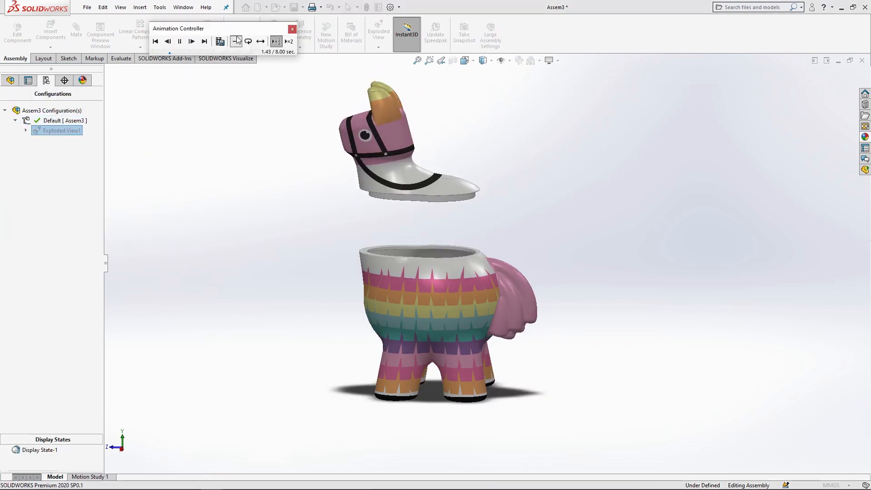
left_click(260, 41)
middle_click_drag(267, 118, 263, 96)
left_click(289, 41)
middle_click_drag(513, 191, 449, 257)
left_click(291, 28)
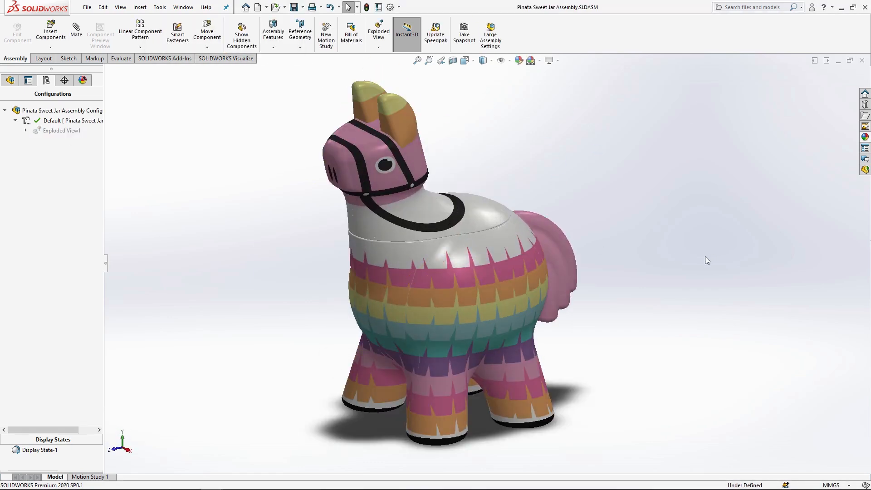